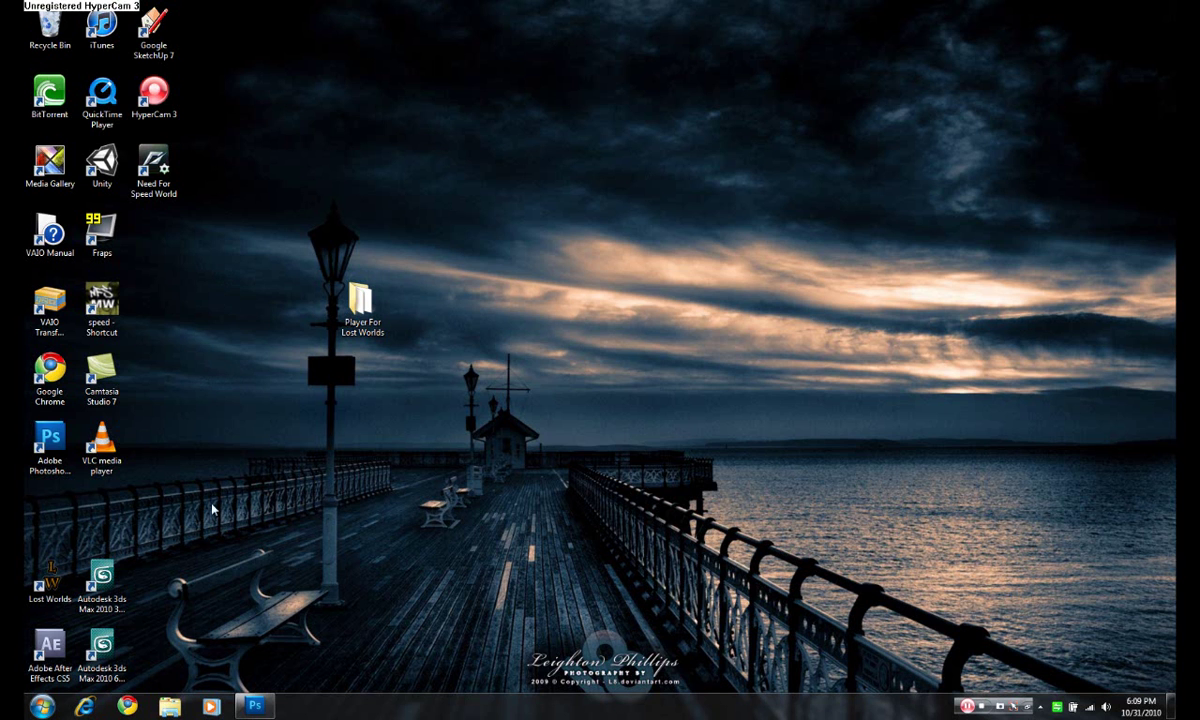
# - Restore the Photoshop window showing the close-up eye photo
pyautogui.click(254, 705)
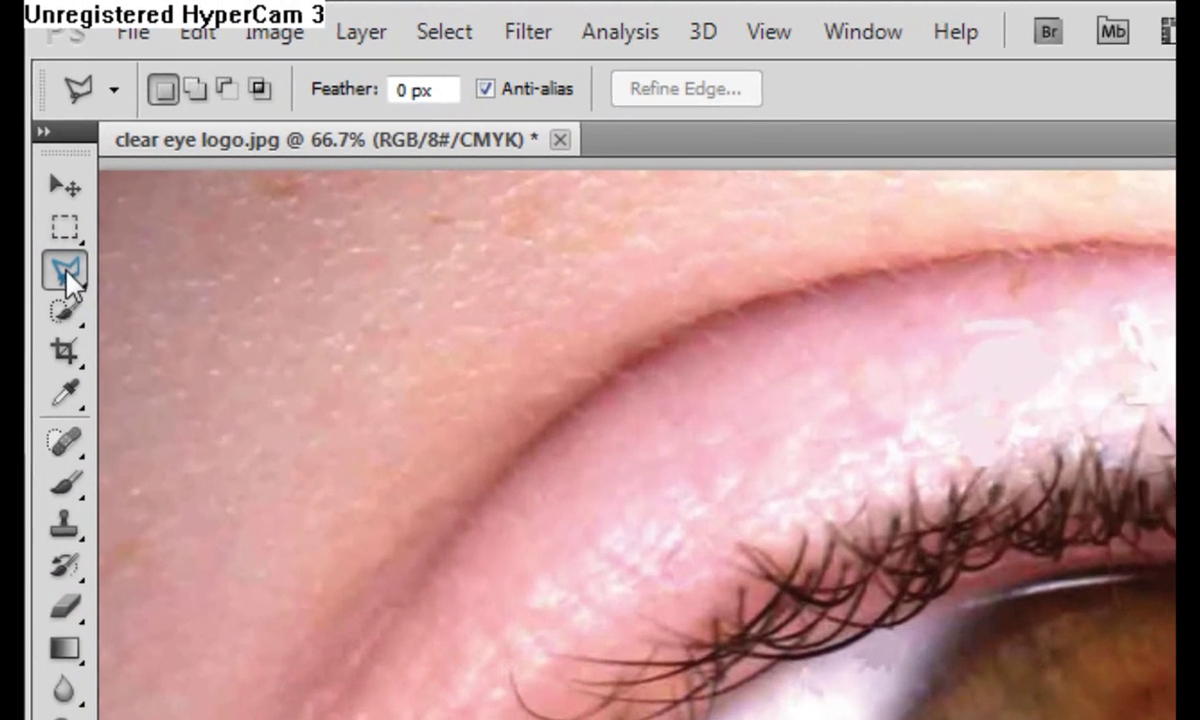
# - Choose the Polygonal Lasso Tool from the lasso tool flyout
pyautogui.click(68, 276)
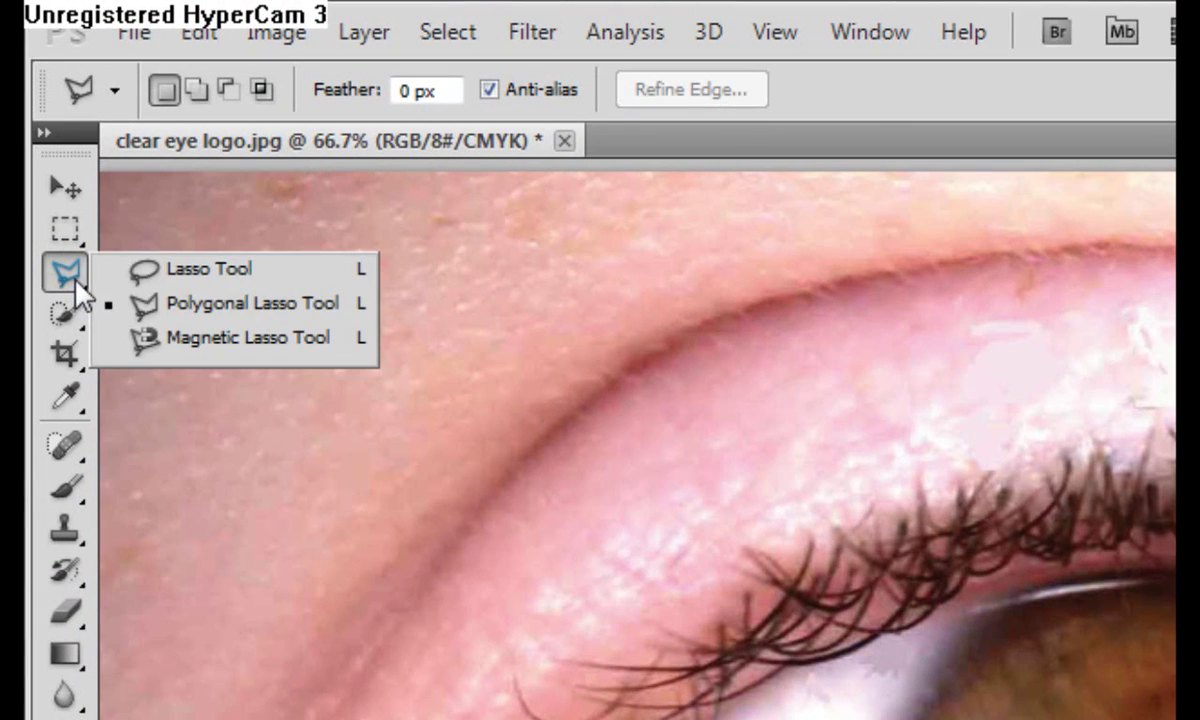
pyautogui.click(276, 312)
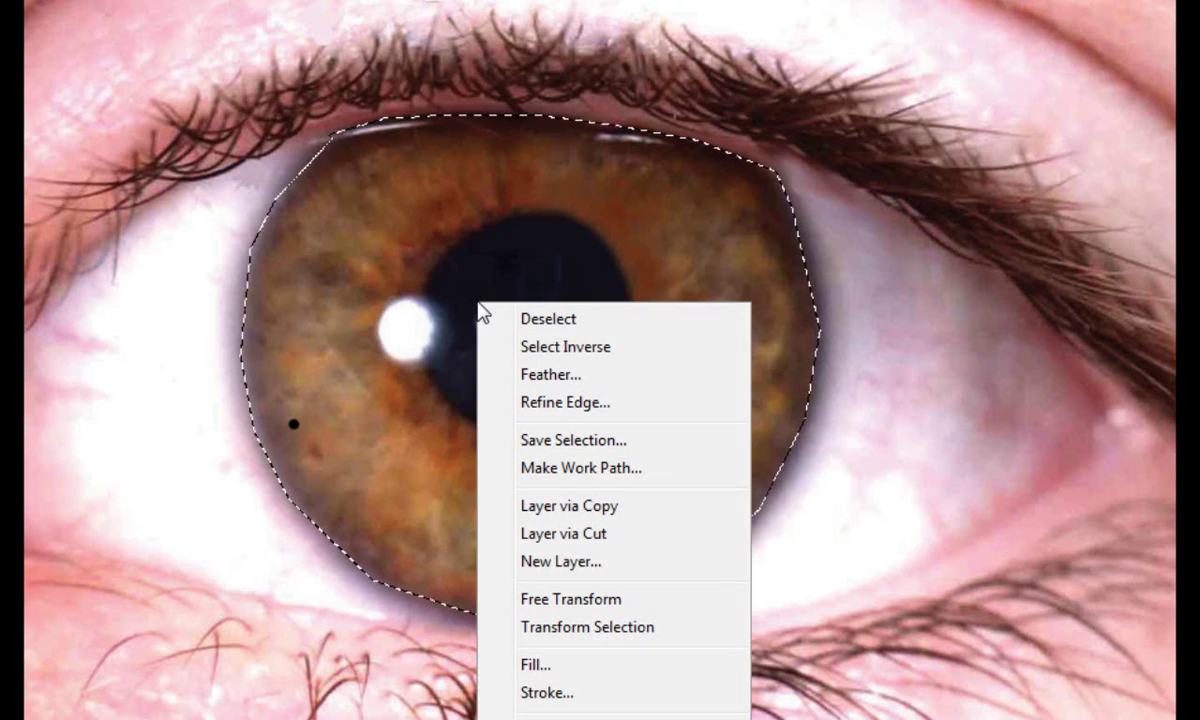
# - Feather the iris selection by 30 px, copy it to Layer 1, and select the Background layer
pyautogui.click(540, 376)
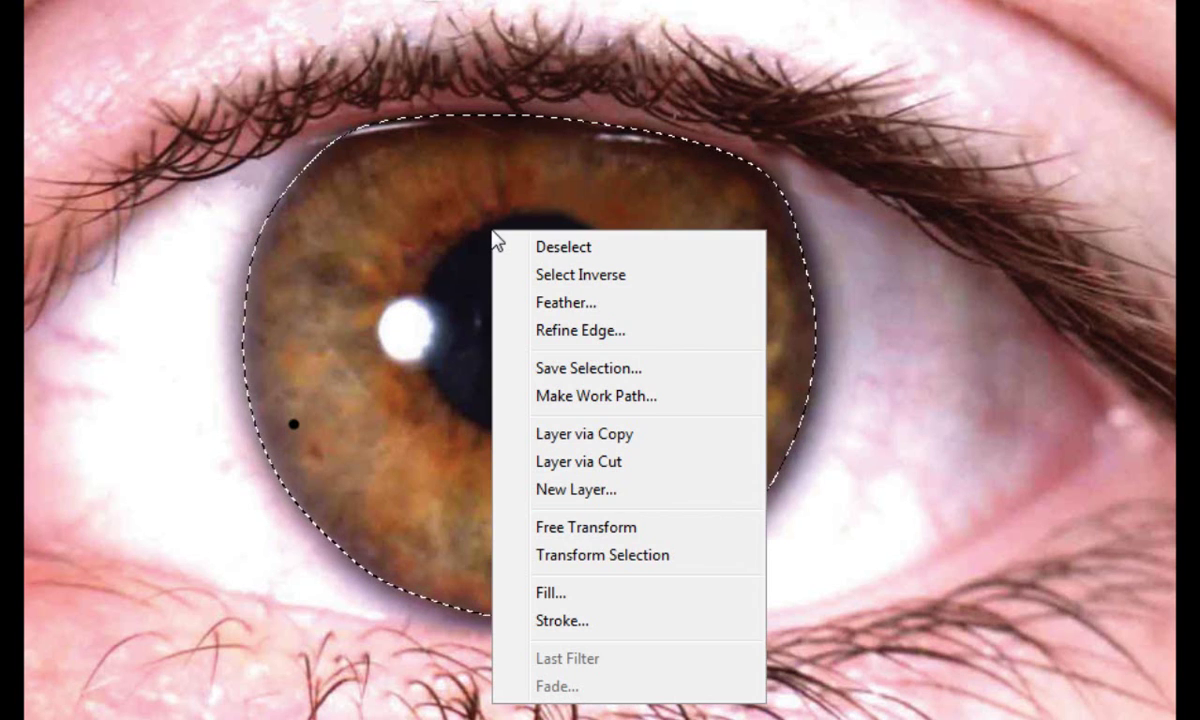
pyautogui.click(624, 440)
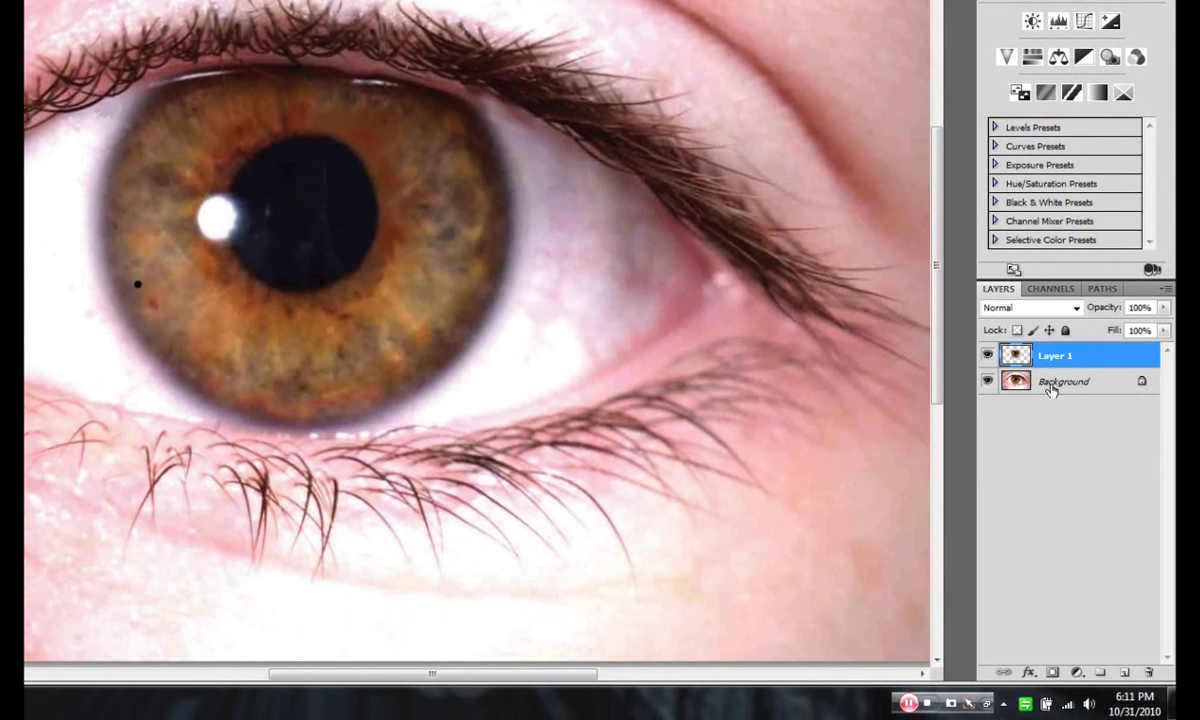
pyautogui.click(1050, 388)
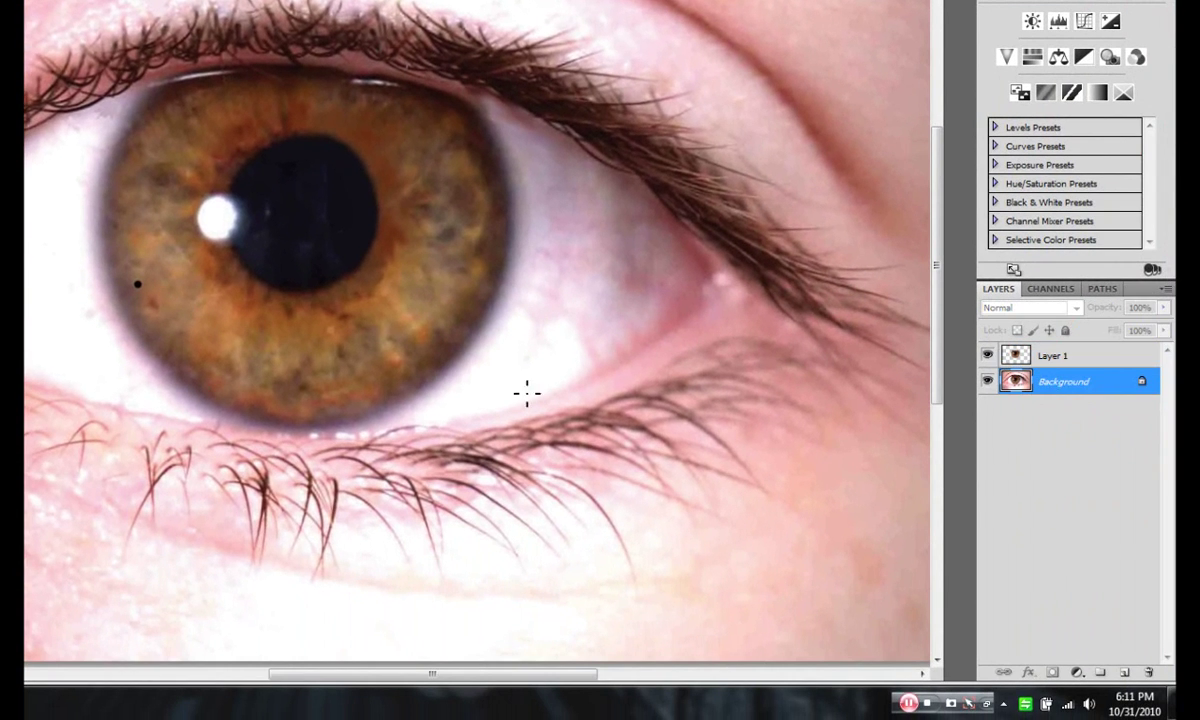
pyautogui.click(1028, 358)
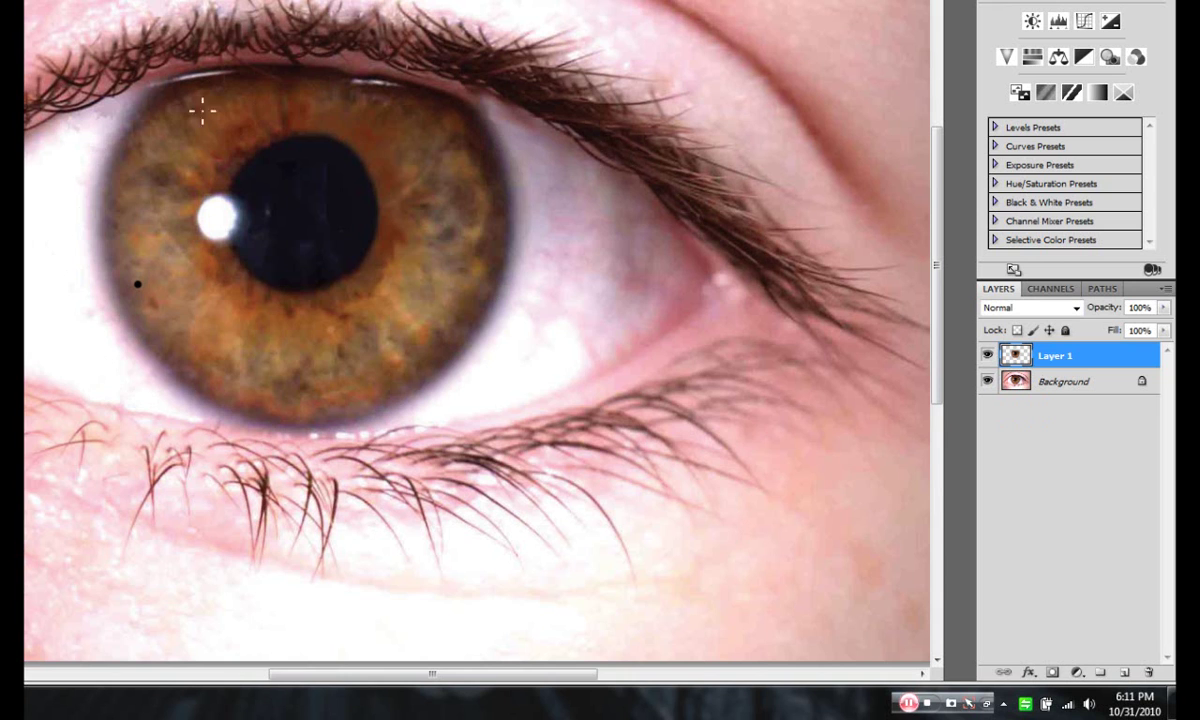
pyautogui.click(1049, 388)
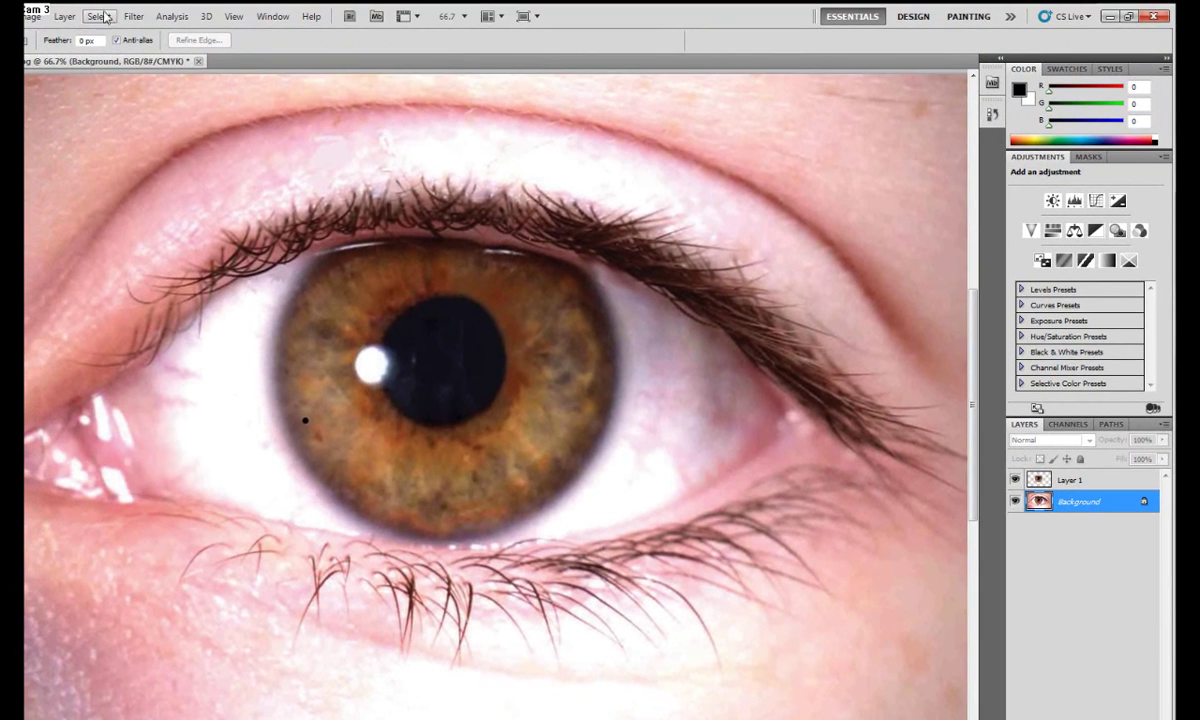
# - Convert the Background layer to black and white using the Maximum Black preset
pyautogui.click(40, 16)
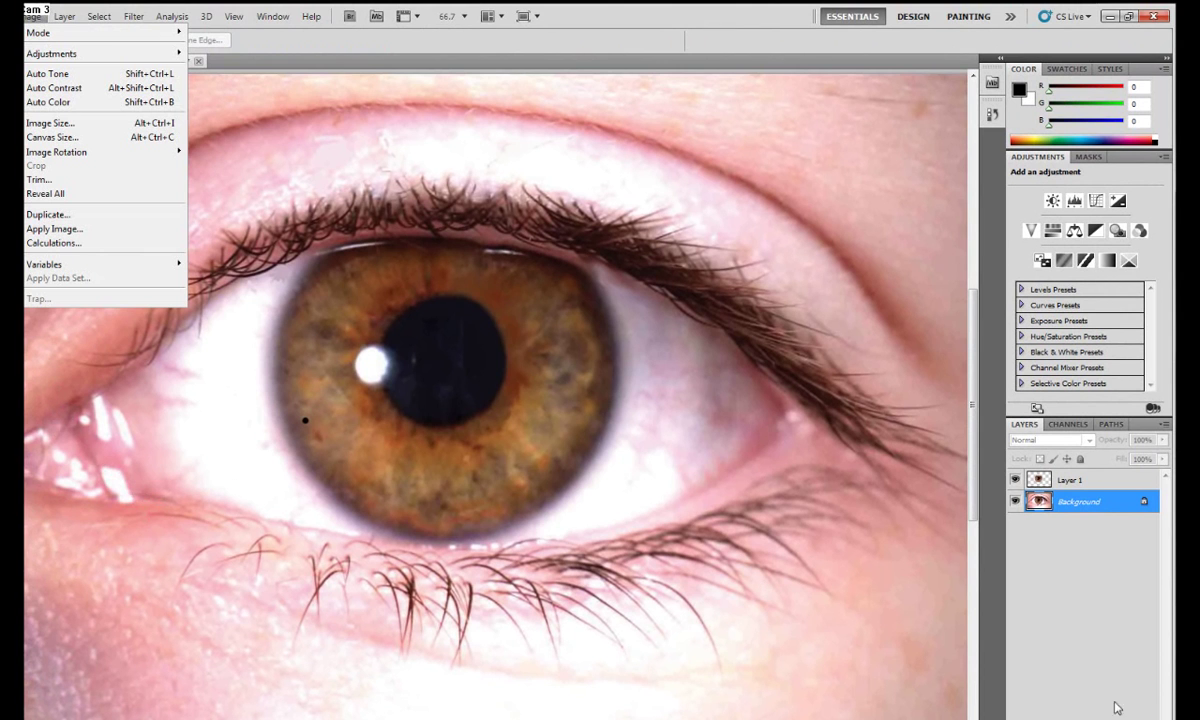
pyautogui.moveTo(48, 58)
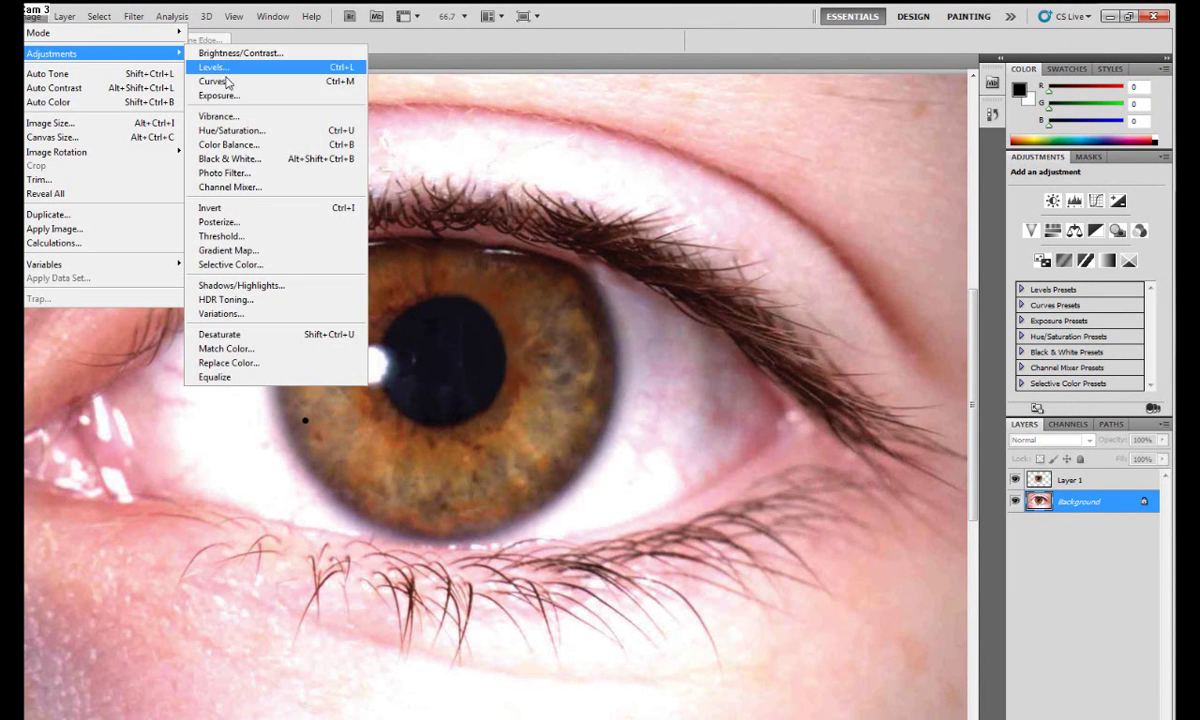
pyautogui.click(229, 158)
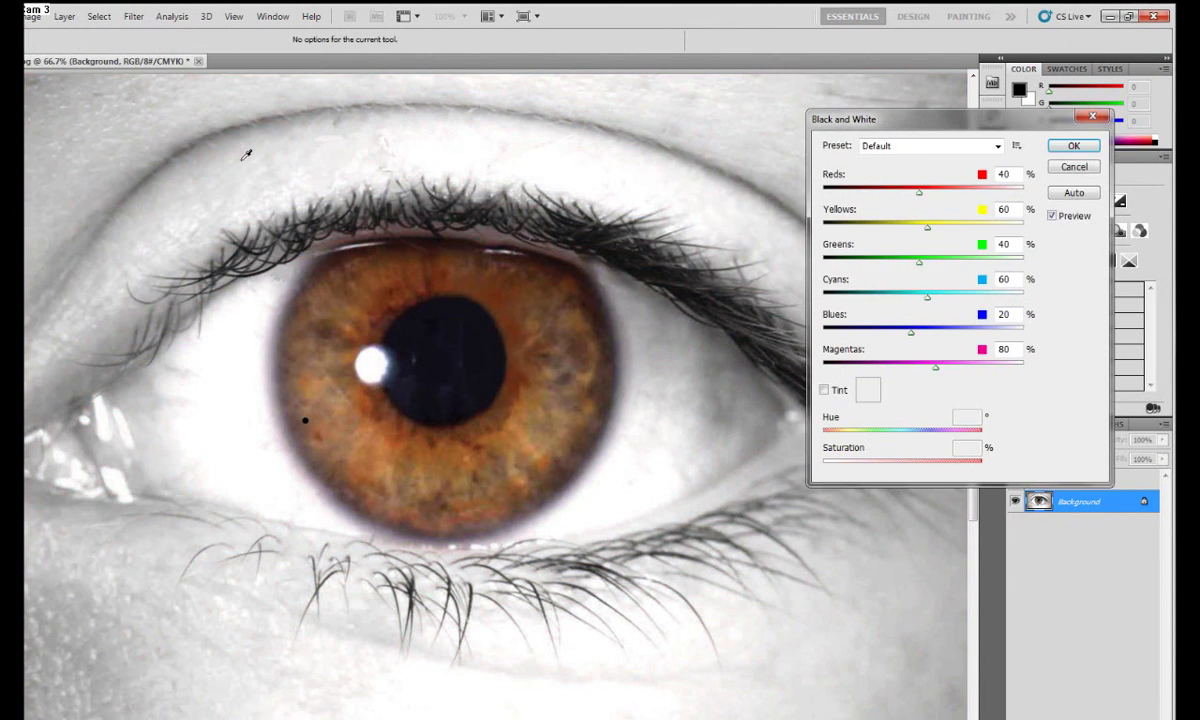
pyautogui.click(899, 148)
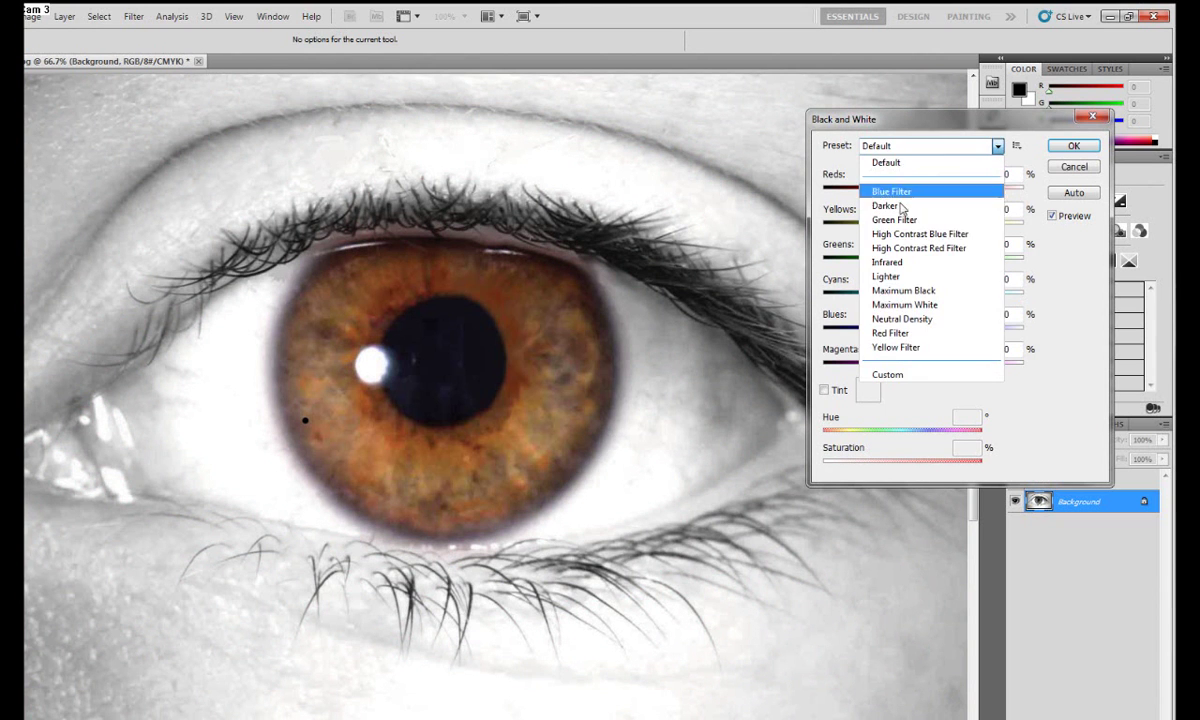
pyautogui.click(895, 290)
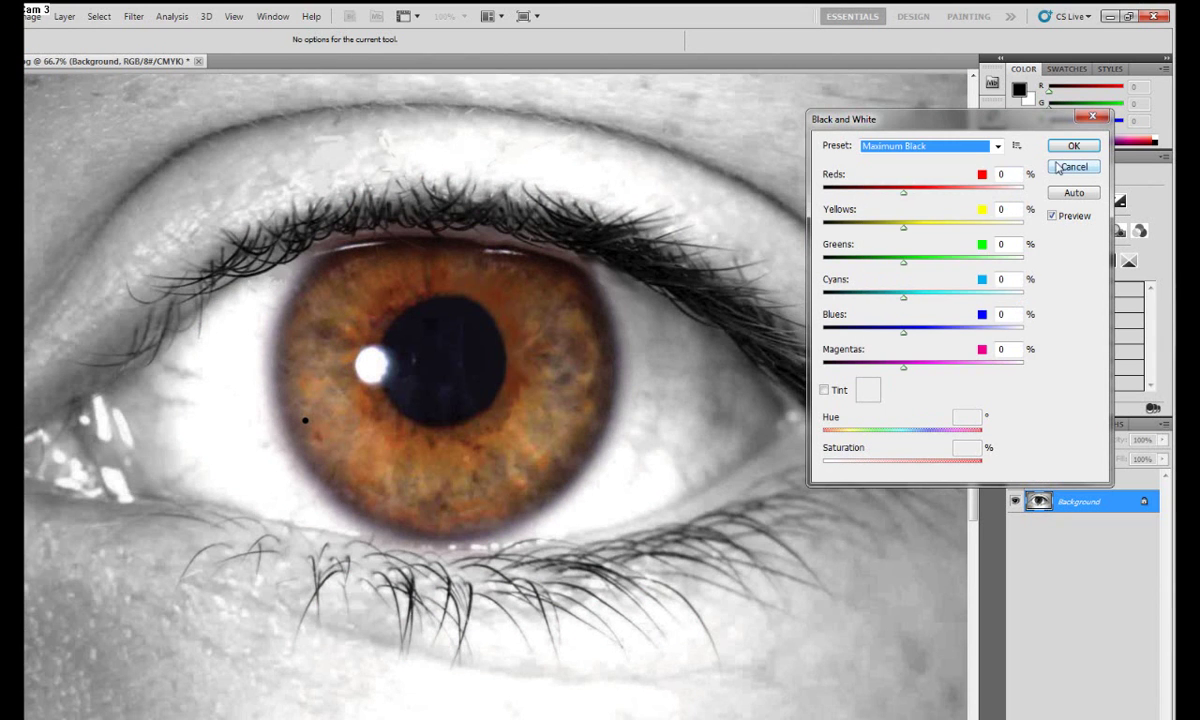
pyautogui.click(1062, 167)
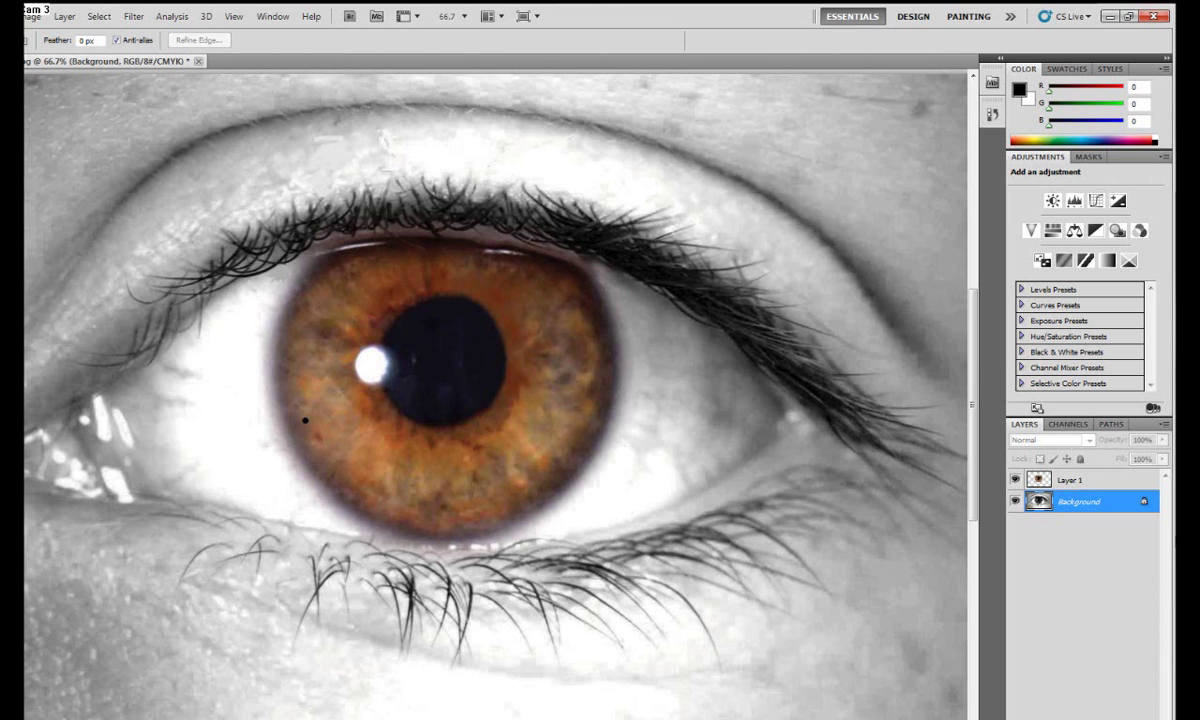
# - Set Layer 1's blend mode to Overlay, deepening the iris to a darker brown
pyautogui.click(1065, 484)
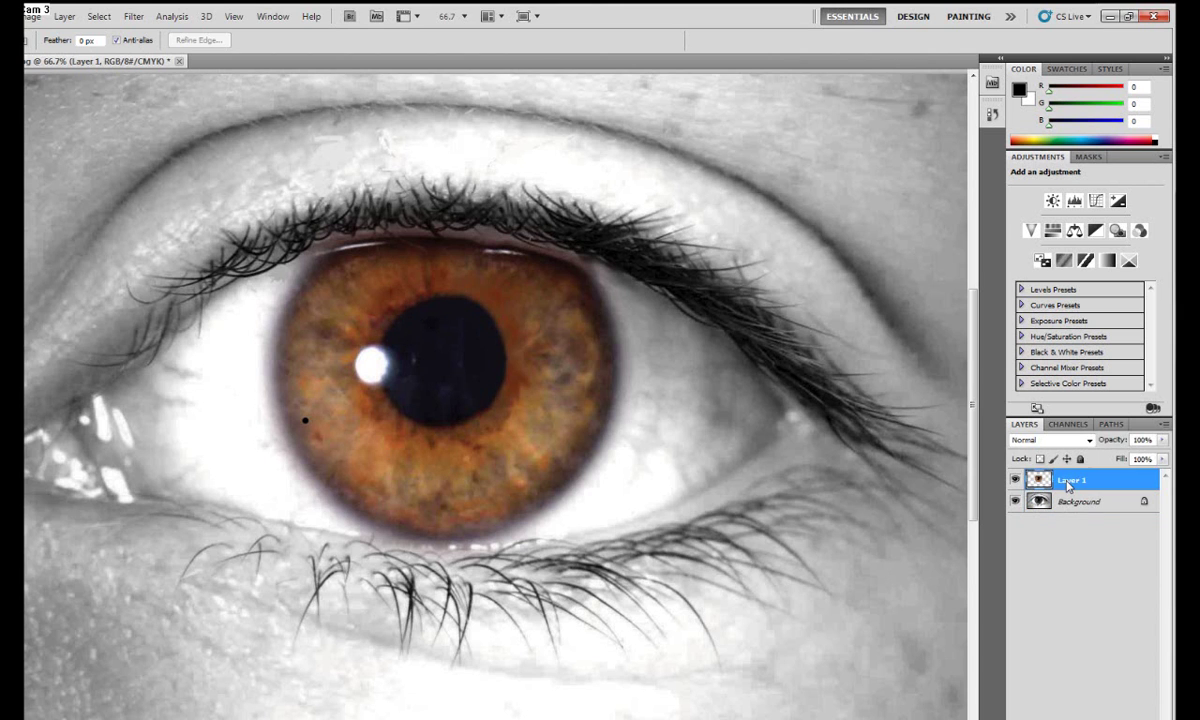
pyautogui.rightClick(1068, 485)
pyautogui.press('Escape')
pyautogui.click(1052, 440)
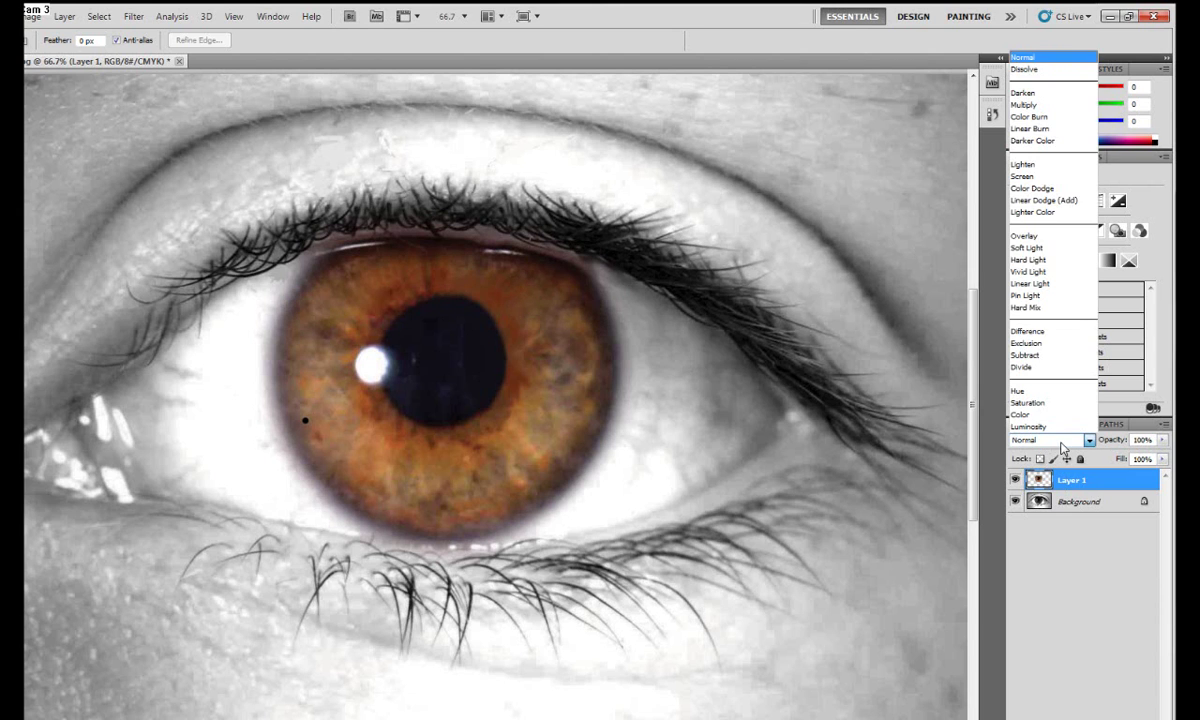
pyautogui.click(1065, 240)
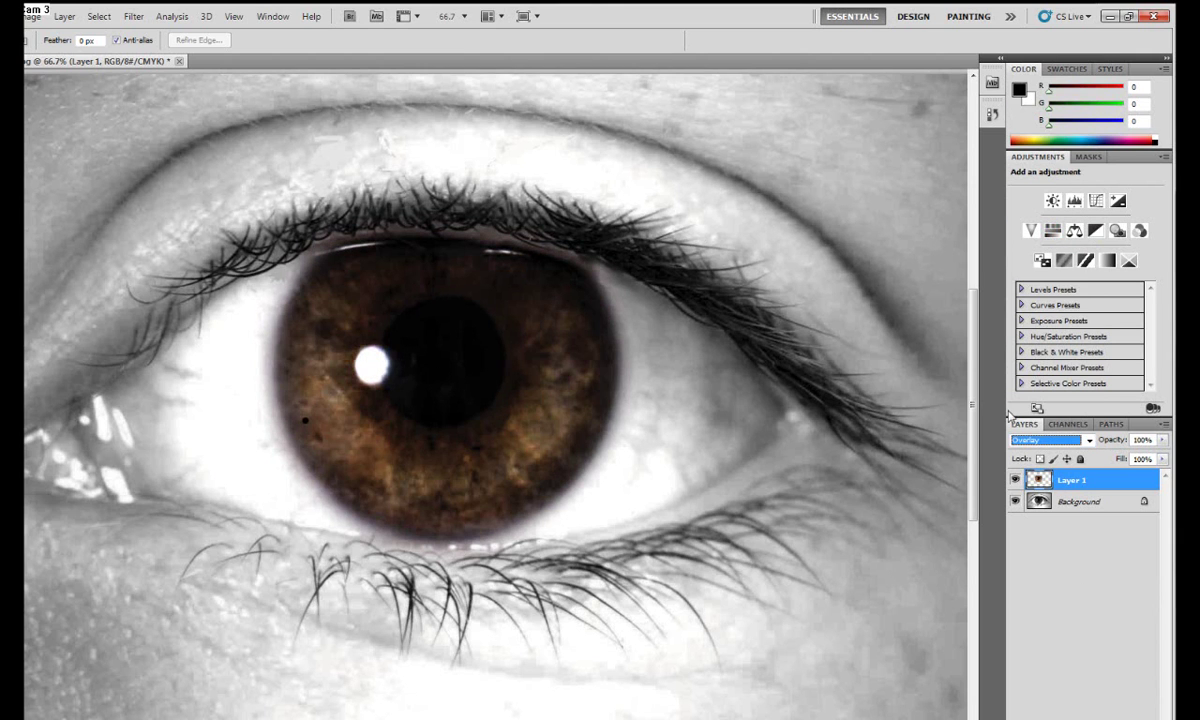
pyautogui.rightClick(1058, 481)
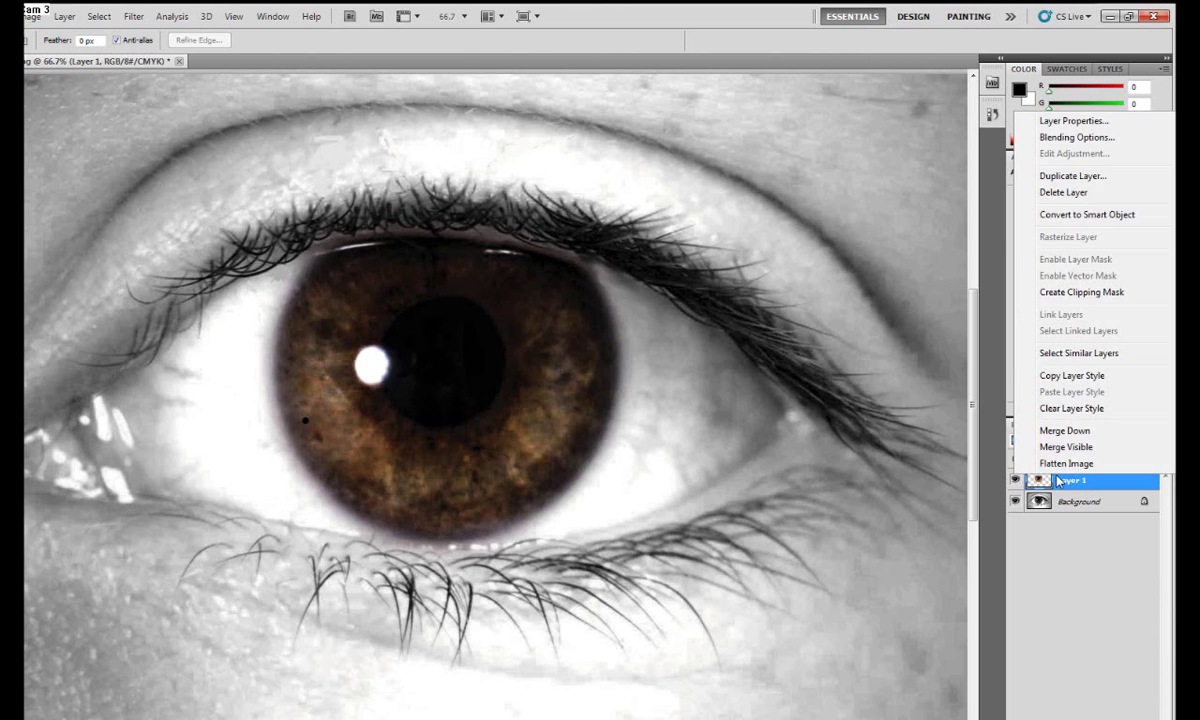
# - In Layer 1's Layer Style, turn off Drop Shadow and enable Color Overlay
pyautogui.click(1077, 137)
pyautogui.click(700, 408)
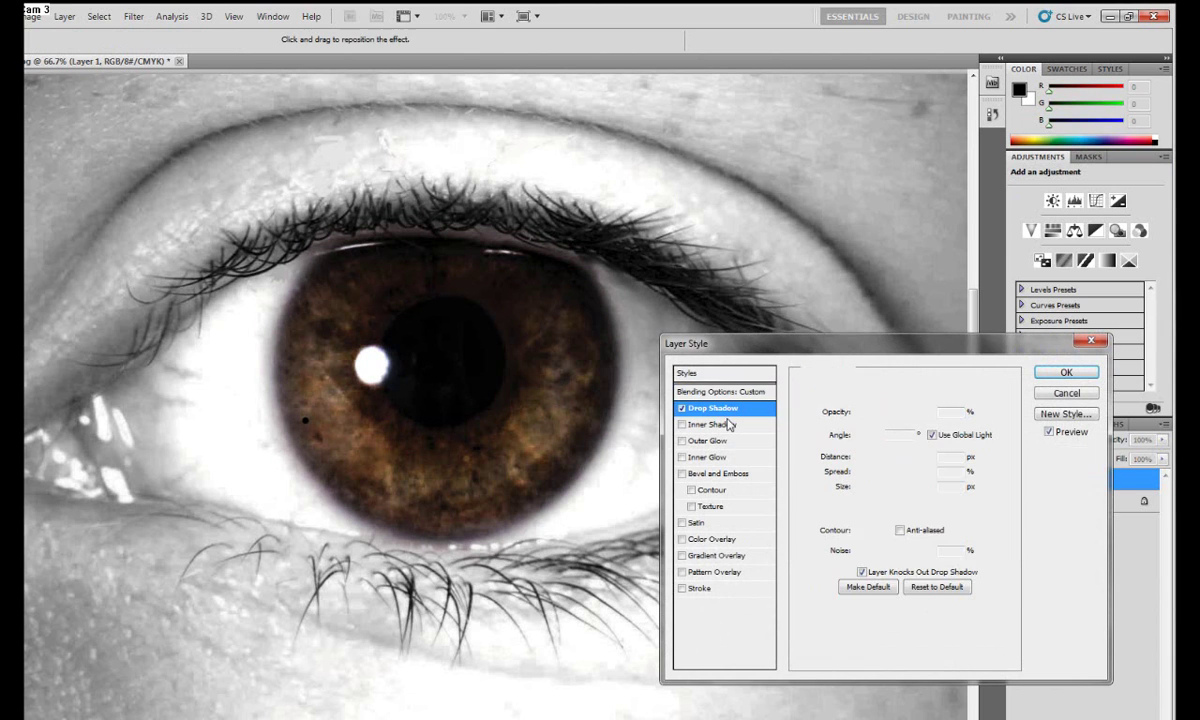
pyautogui.click(681, 408)
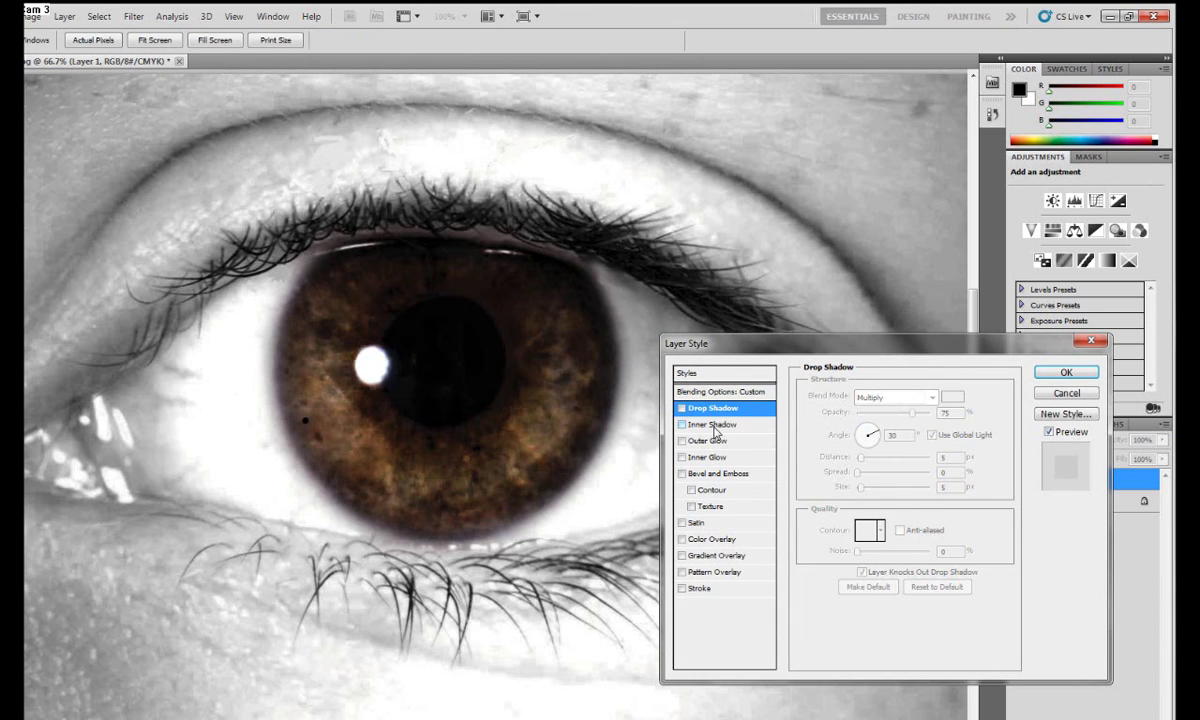
pyautogui.click(688, 541)
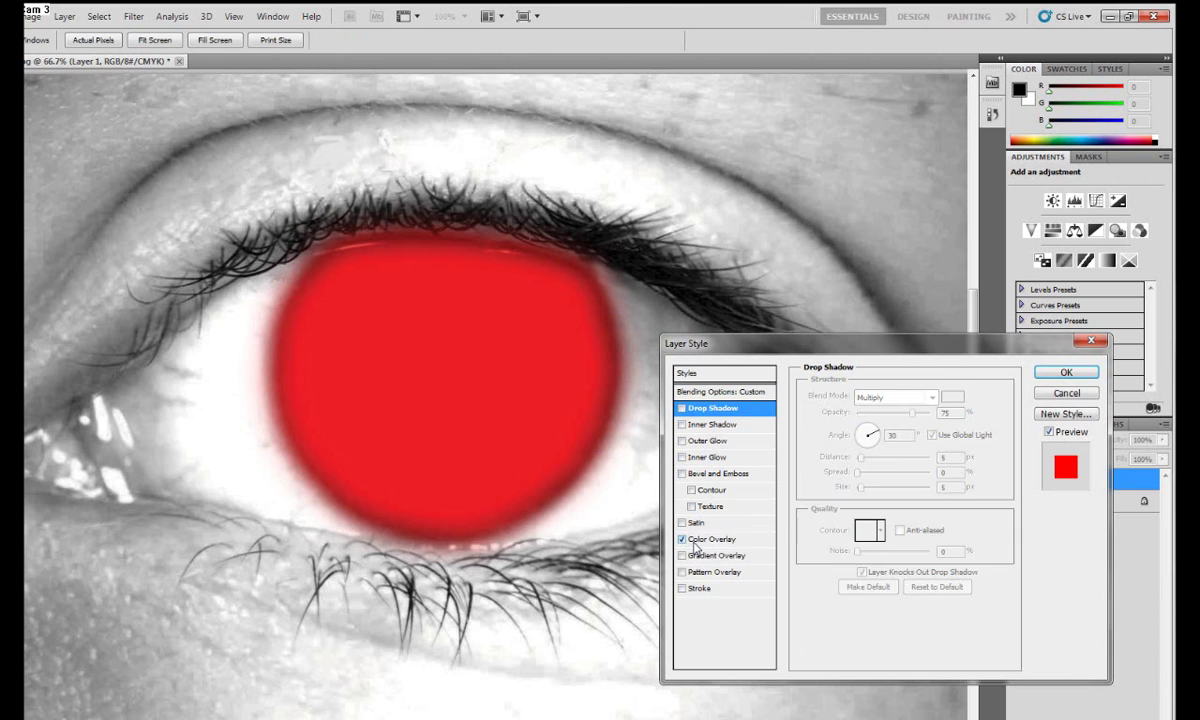
# - Set the Color Overlay colour to light blue (4aa1f9)
pyautogui.click(952, 396)
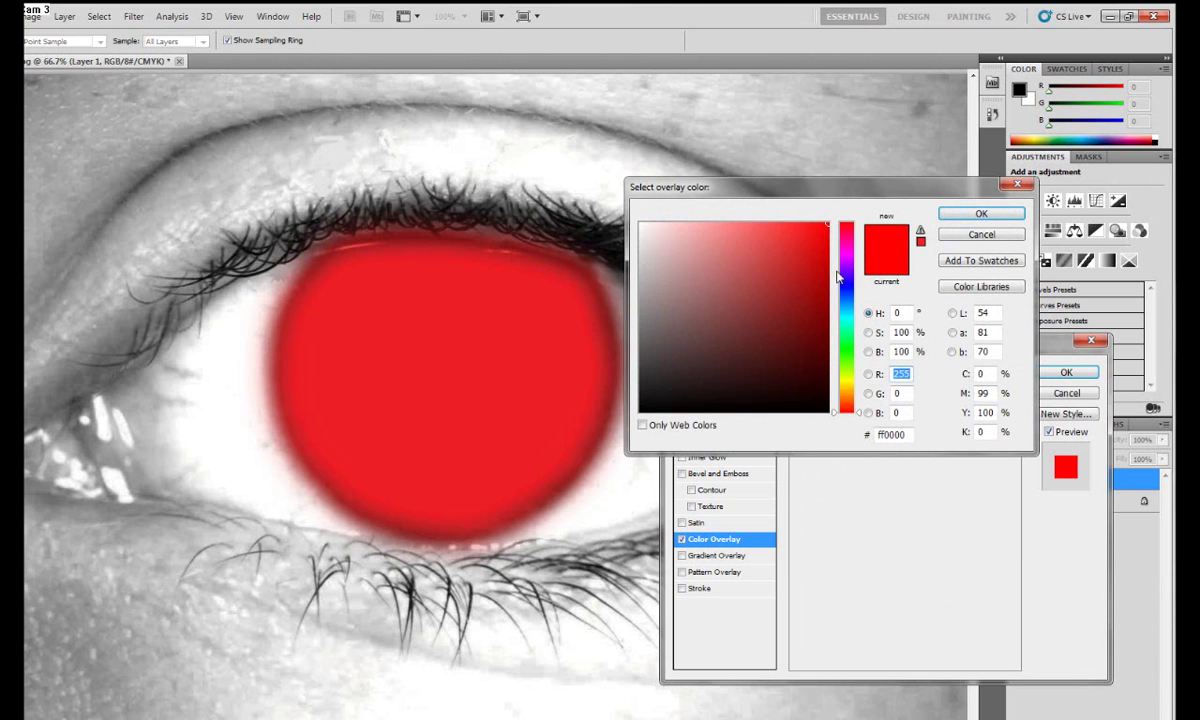
pyautogui.click(848, 285)
pyautogui.moveTo(850, 288); pyautogui.dragTo(853, 308)
pyautogui.moveTo(773, 263); pyautogui.dragTo(796, 222)
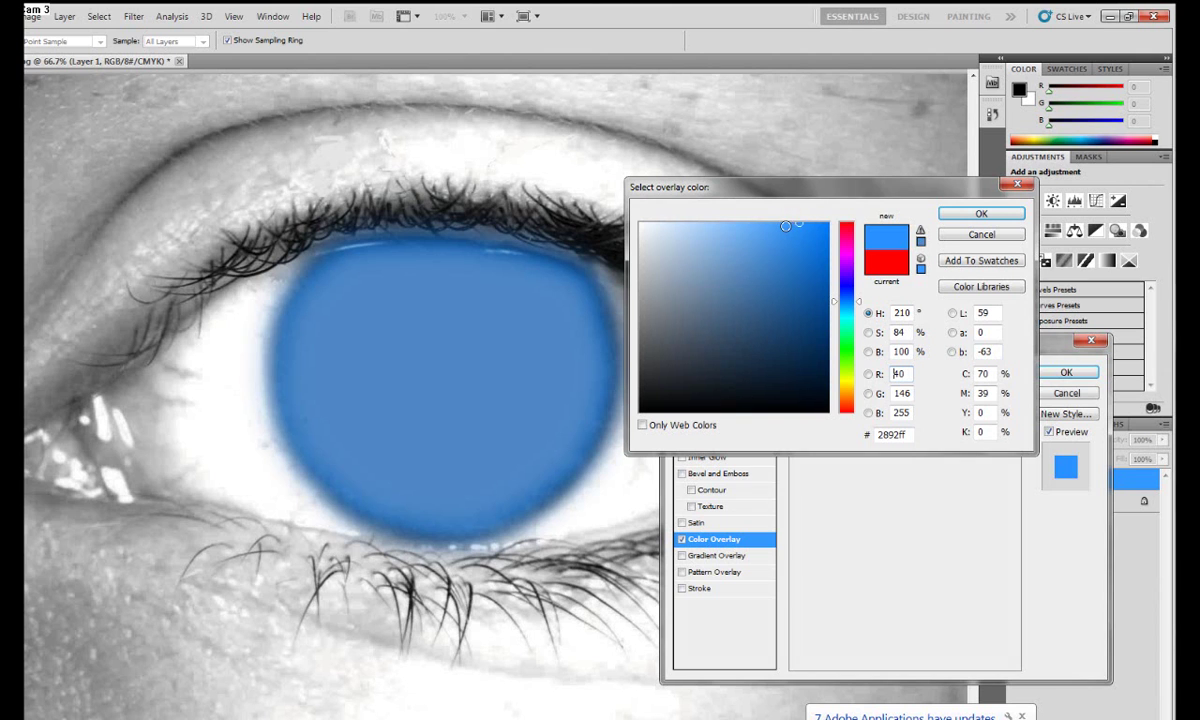
pyautogui.click(772, 227)
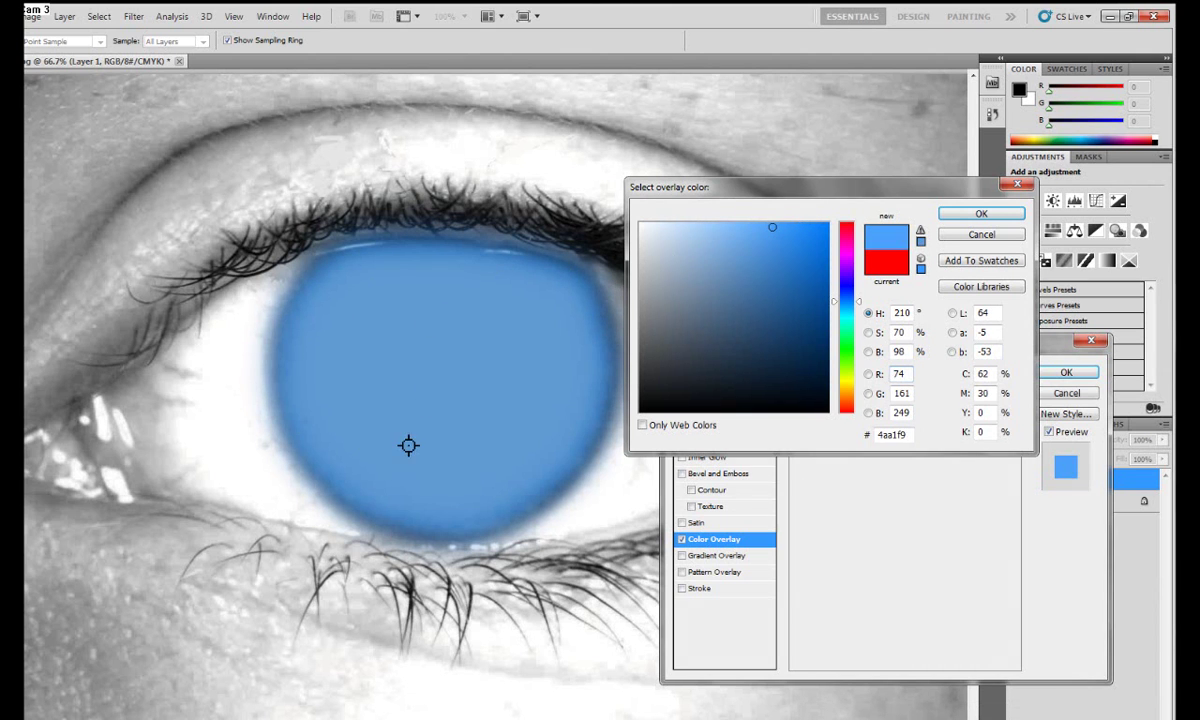
pyautogui.click(975, 214)
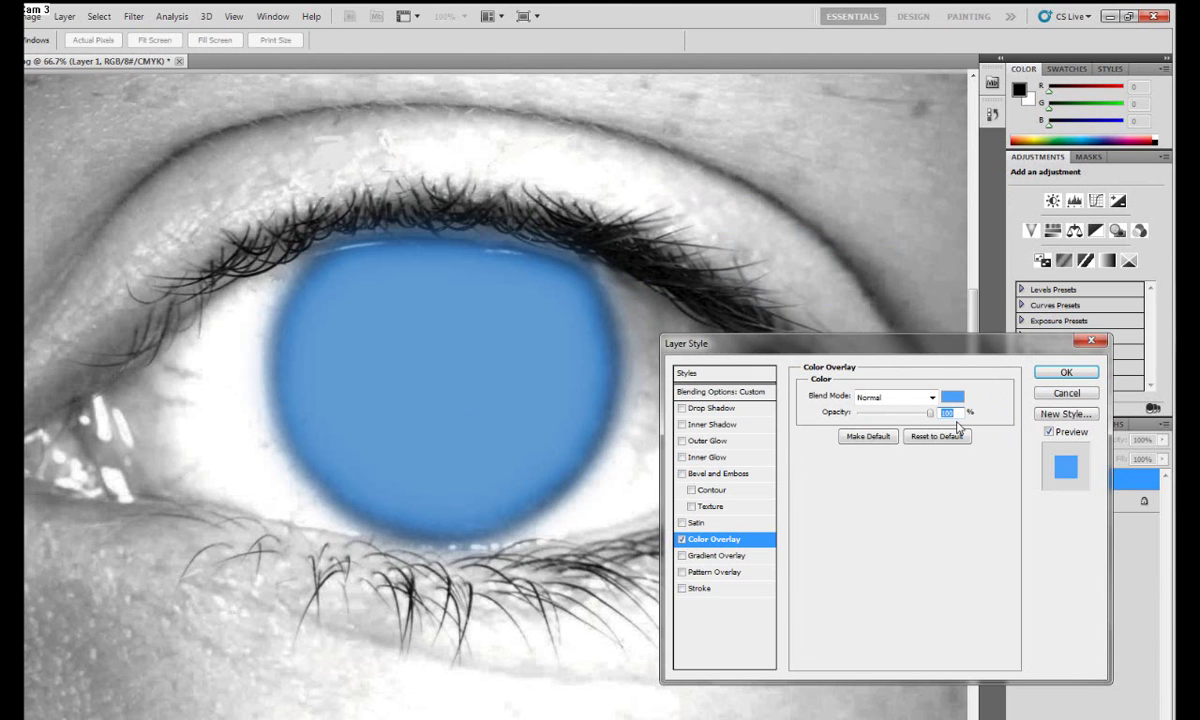
# - Blend the Color Overlay in Overlay mode at 100% opacity
pyautogui.click(930, 399)
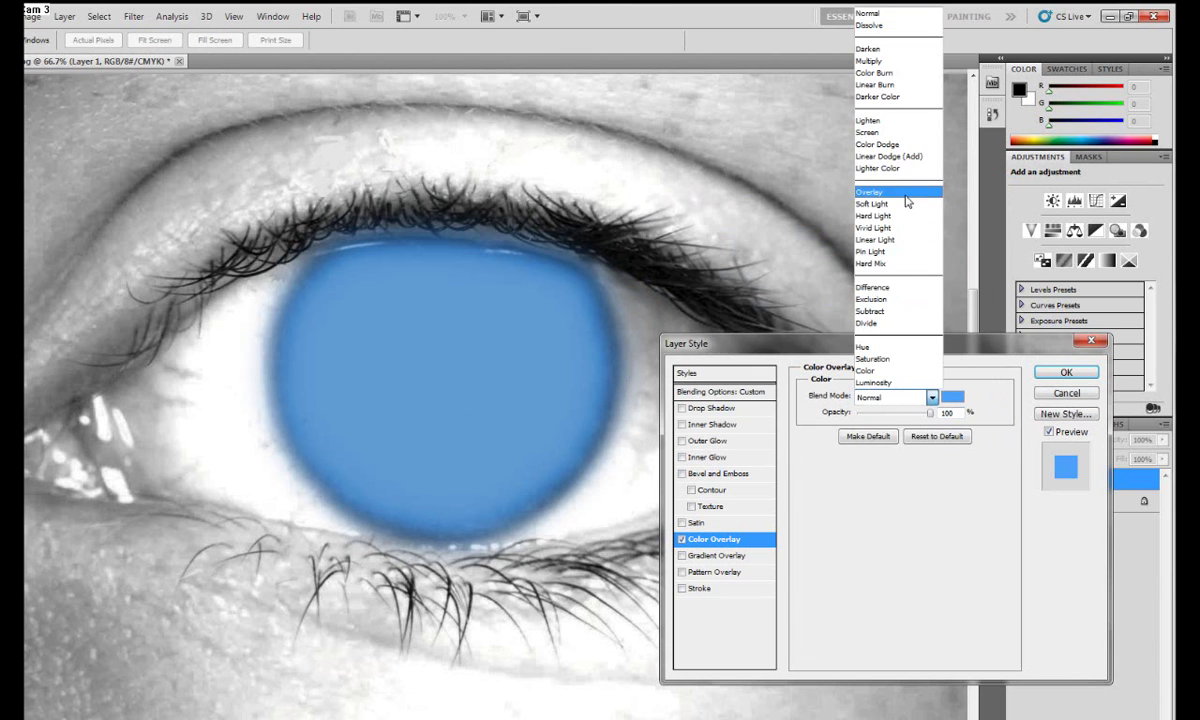
pyautogui.click(904, 196)
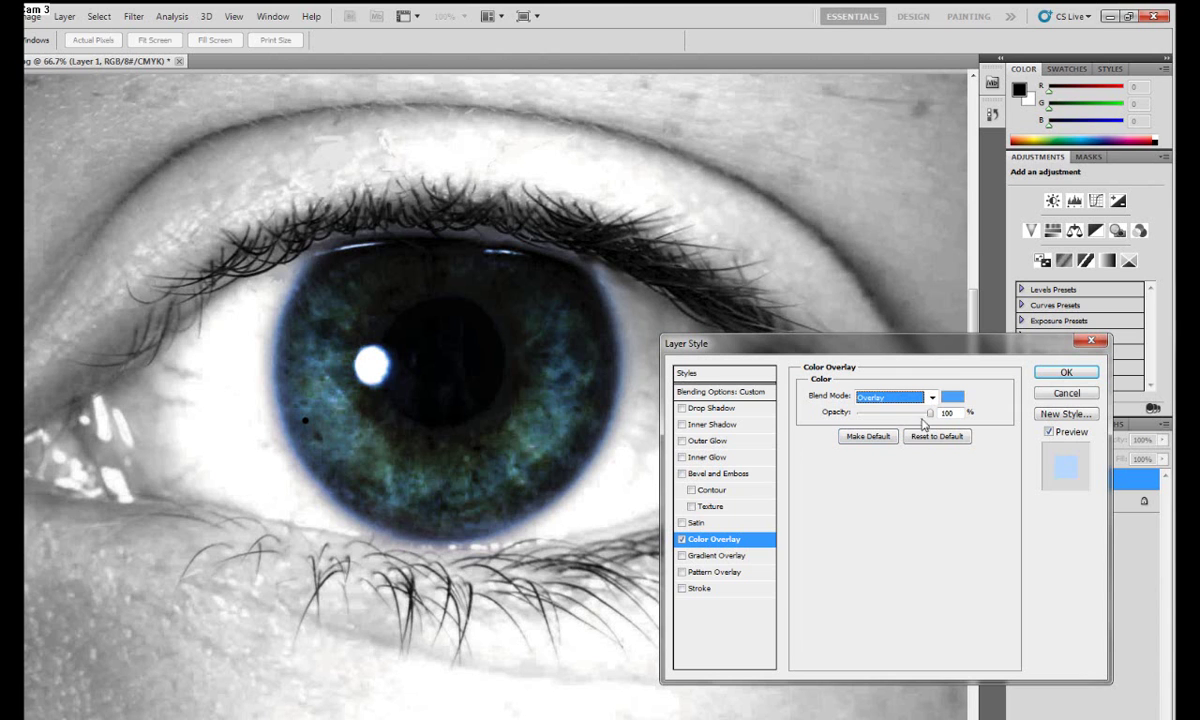
pyautogui.moveTo(930, 412)
pyautogui.mouseDown()
pyautogui.moveTo(860, 412)
pyautogui.moveTo(946, 407)
pyautogui.mouseUp()
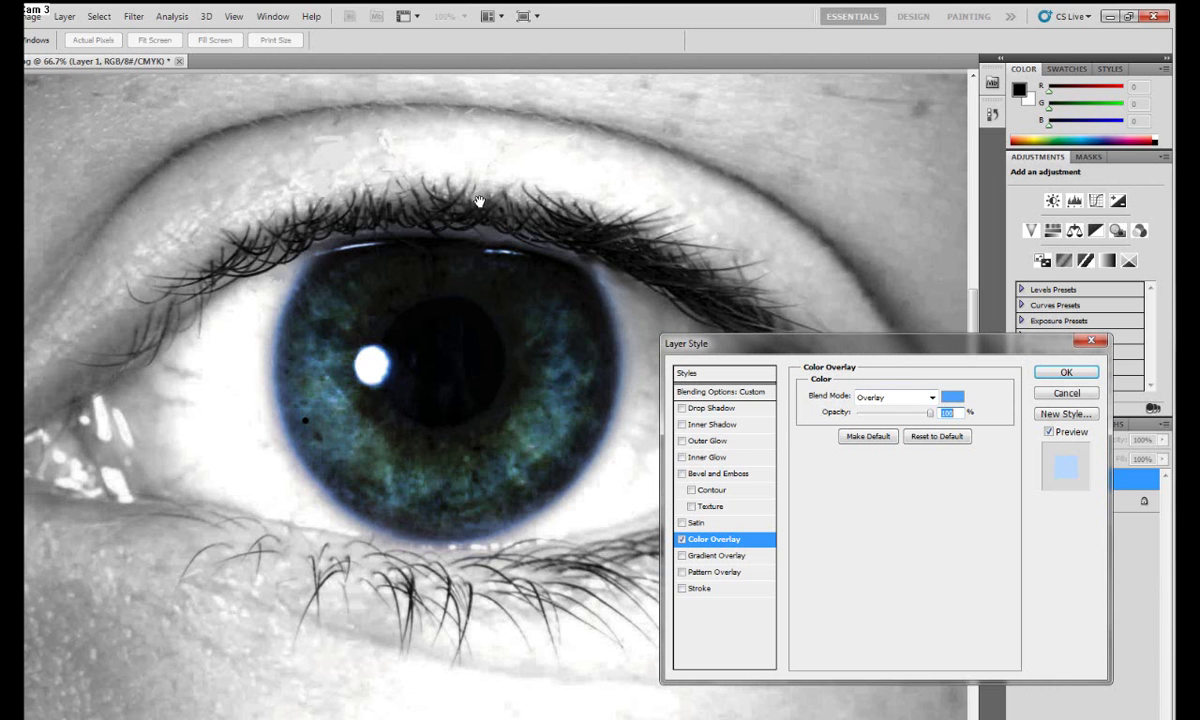
# - Try several hues, then set the Color Overlay to mint green #28f2b2
pyautogui.click(953, 398)
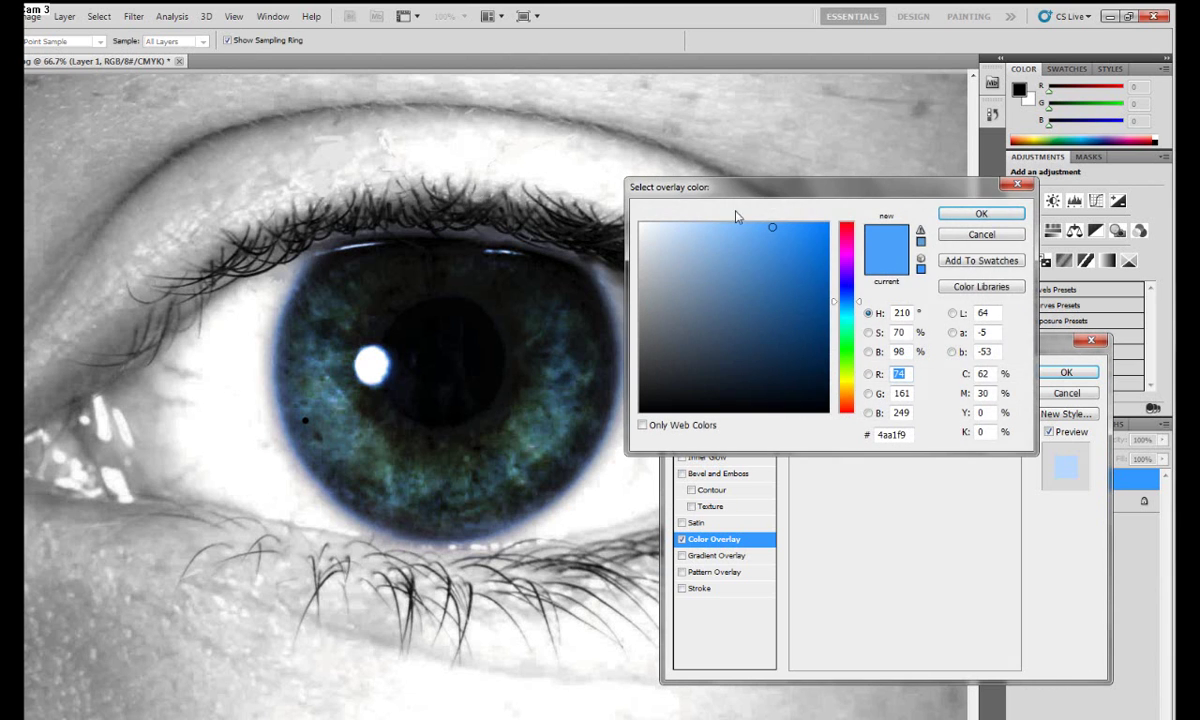
pyautogui.moveTo(730, 224)
pyautogui.mouseDown()
pyautogui.moveTo(718, 236)
pyautogui.moveTo(753, 228)
pyautogui.moveTo(815, 246)
pyautogui.mouseUp()
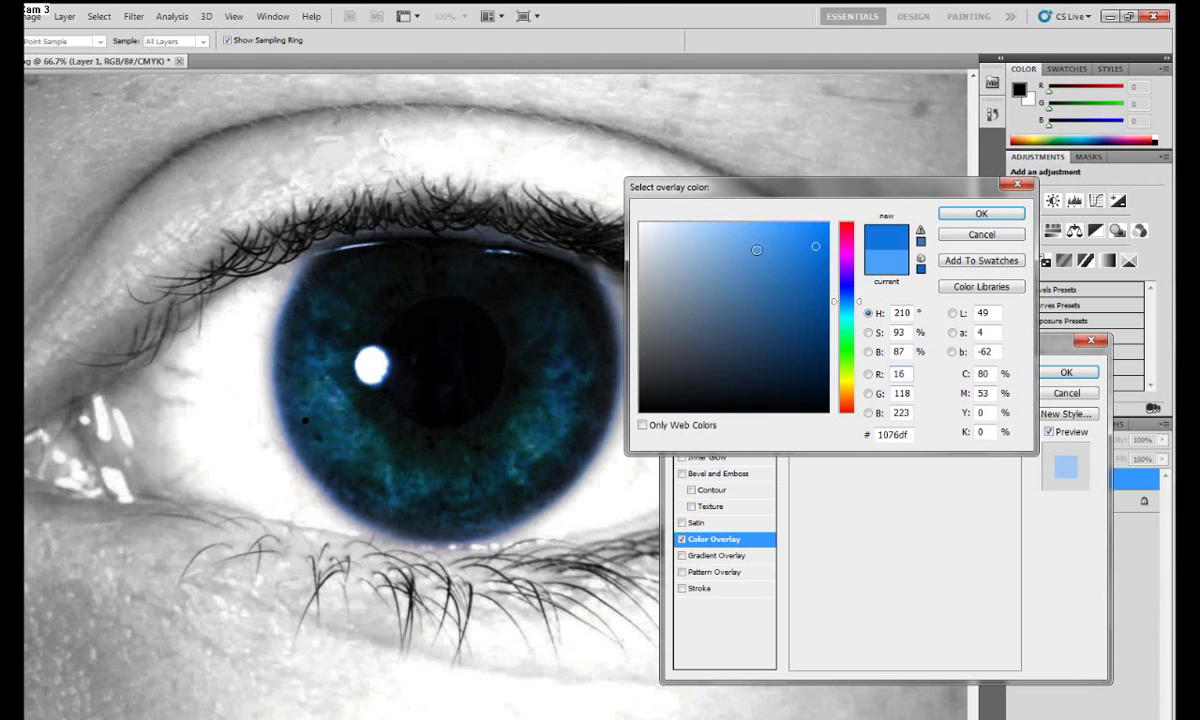
pyautogui.click(822, 227)
pyautogui.click(827, 225)
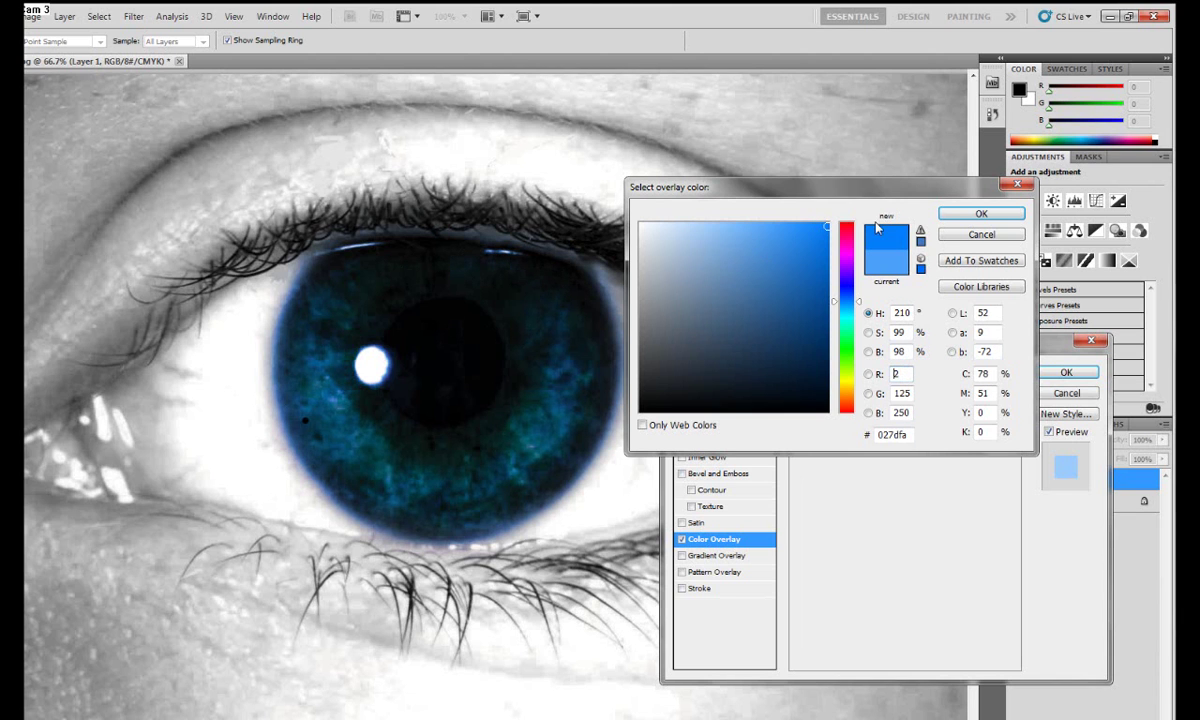
pyautogui.moveTo(849, 227)
pyautogui.mouseDown()
pyautogui.moveTo(849, 237)
pyautogui.moveTo(849, 225)
pyautogui.moveTo(752, 228)
pyautogui.moveTo(825, 226)
pyautogui.moveTo(797, 232)
pyautogui.moveTo(847, 263)
pyautogui.moveTo(851, 343)
pyautogui.mouseUp()
pyautogui.click(846, 256)
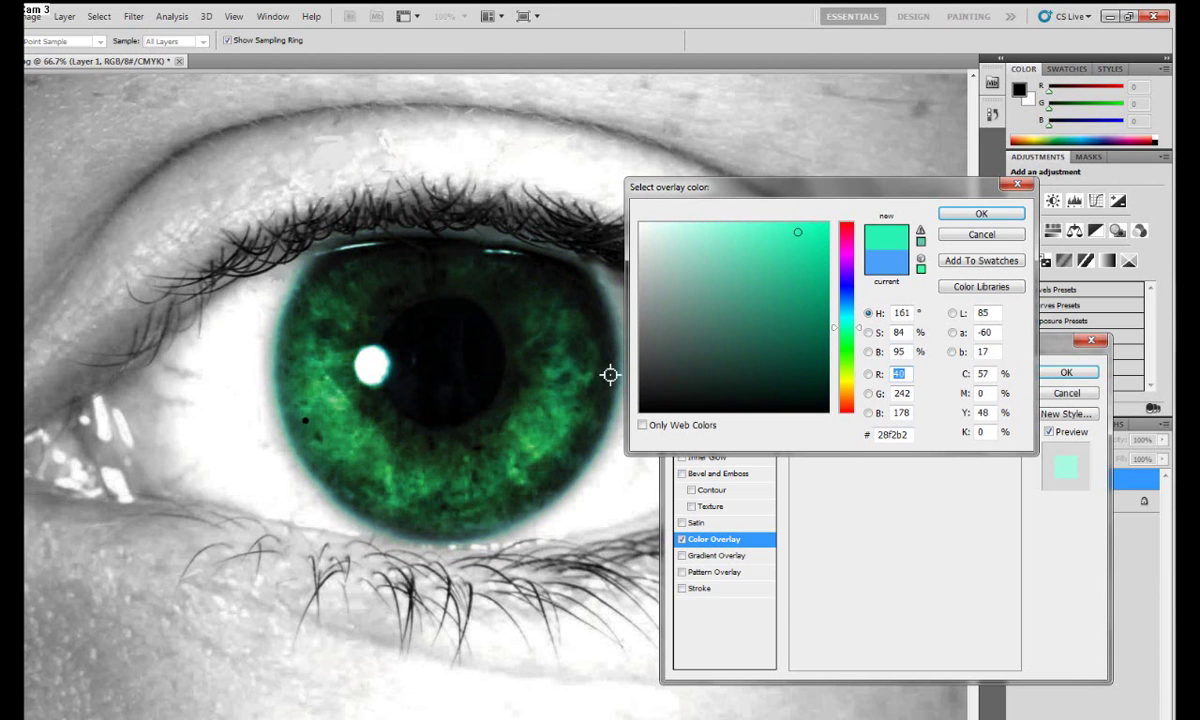
pyautogui.click(981, 213)
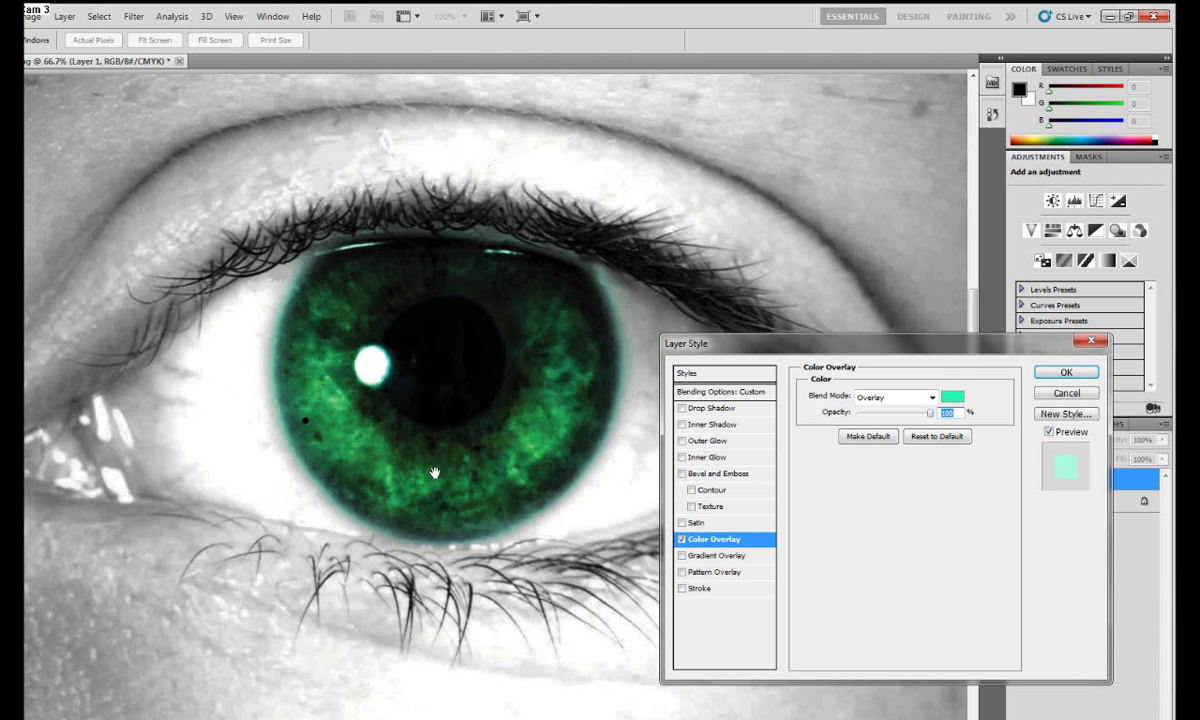
# - Replace Color Overlay with a Gradient Overlay using the Spectrum gradient from the Spectrums library
pyautogui.click(682, 539)
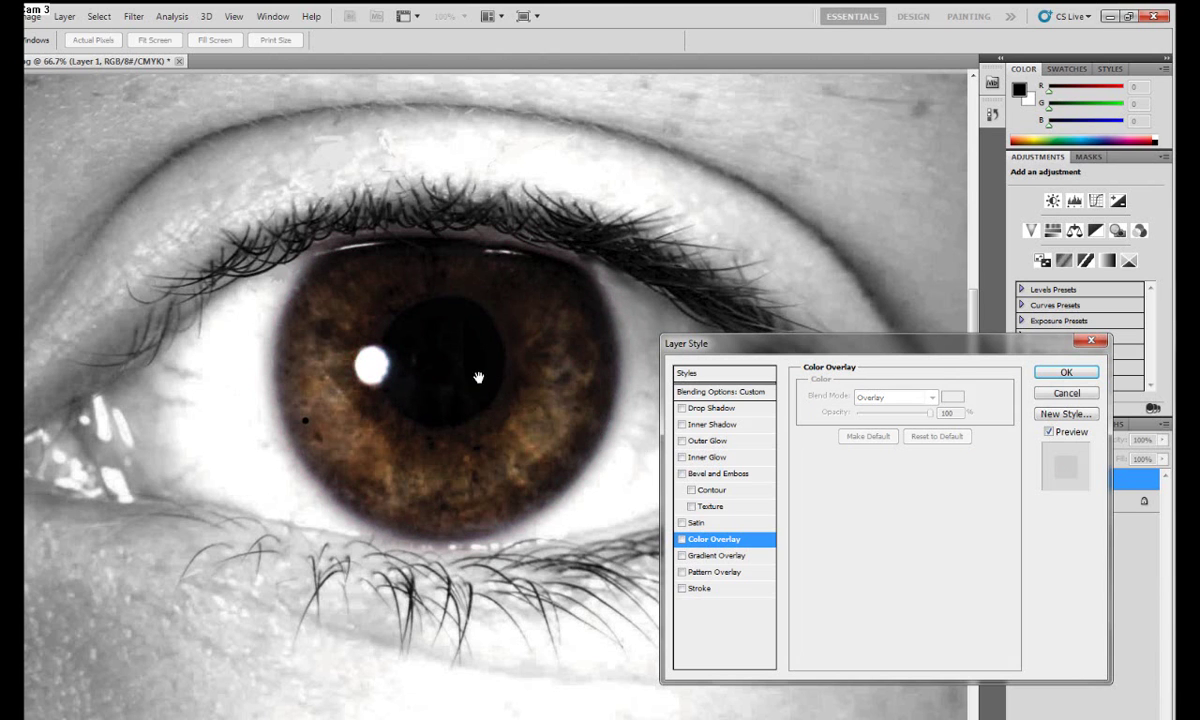
pyautogui.click(698, 558)
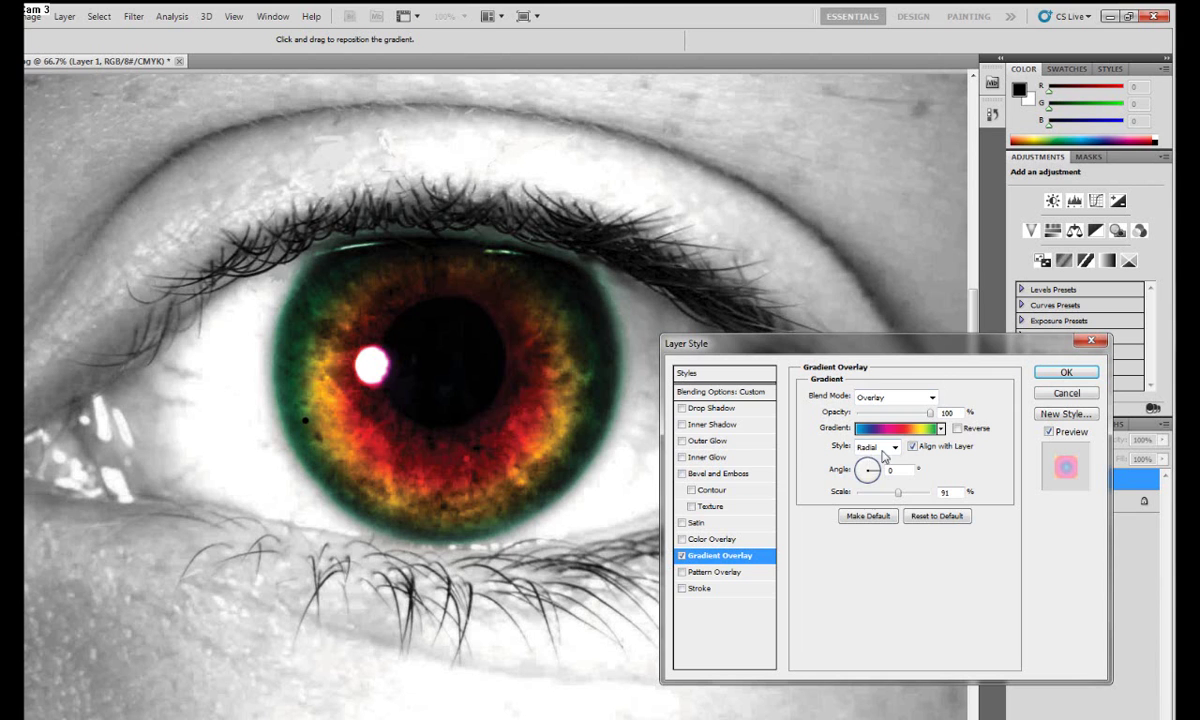
pyautogui.click(880, 428)
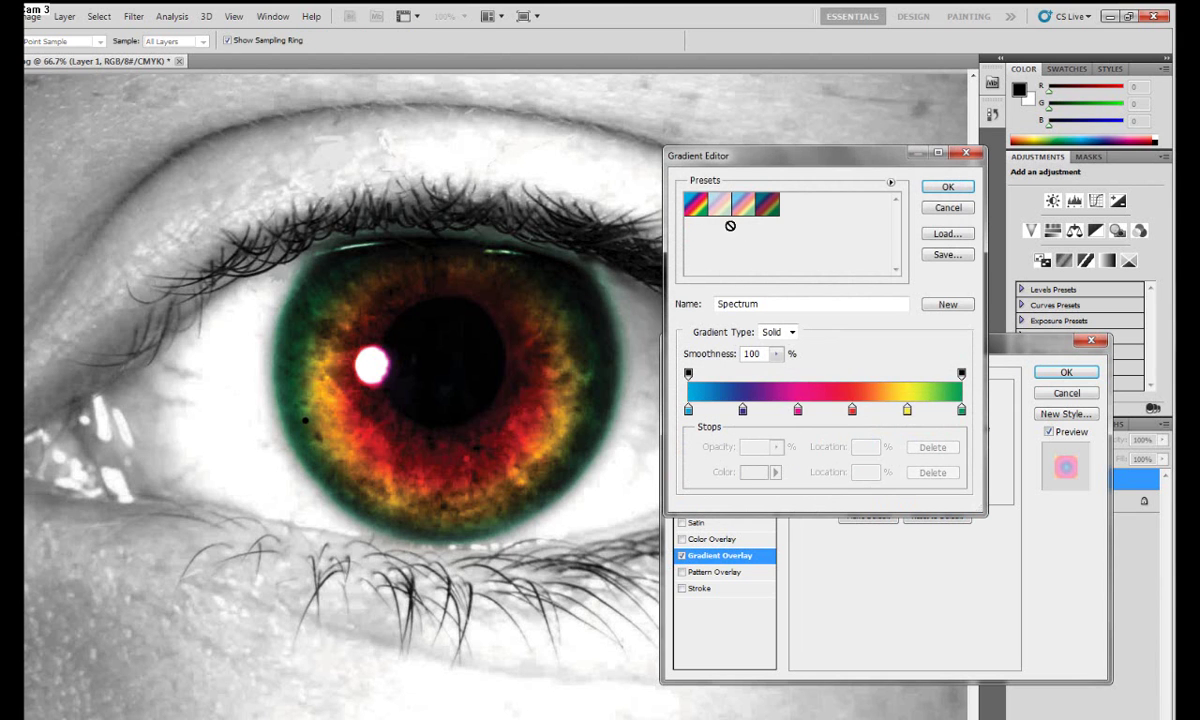
pyautogui.click(891, 182)
pyautogui.click(925, 424)
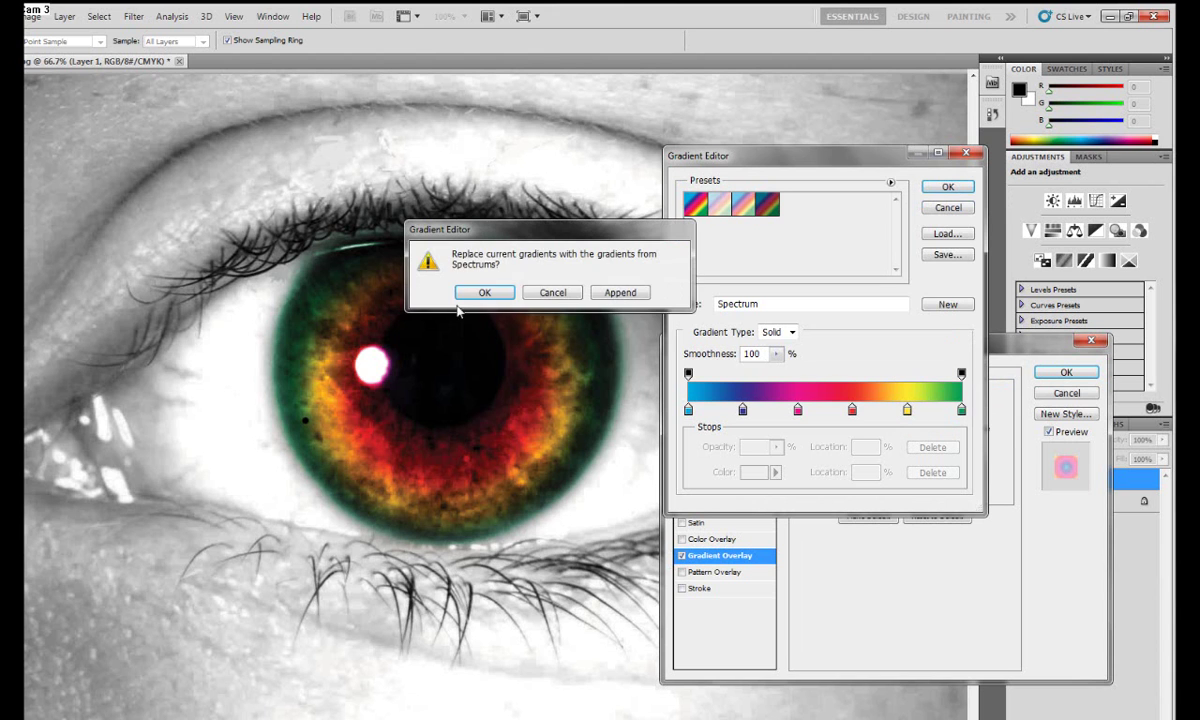
pyautogui.click(544, 297)
pyautogui.click(728, 212)
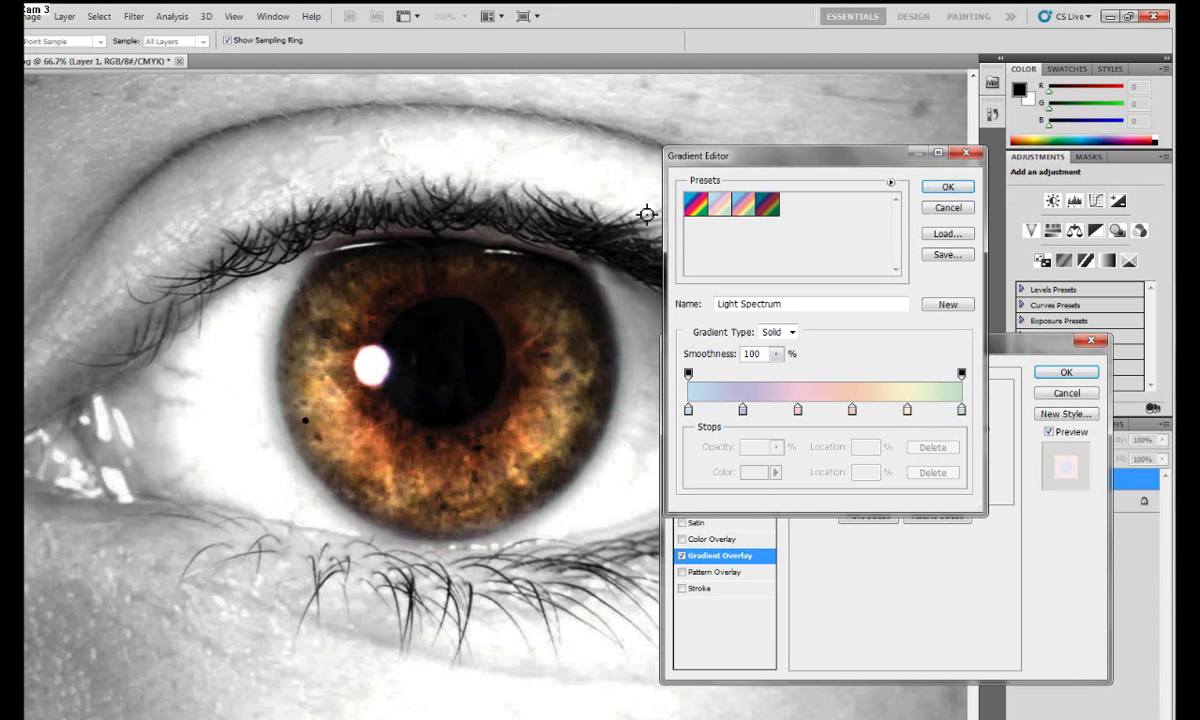
pyautogui.click(692, 208)
pyautogui.click(948, 187)
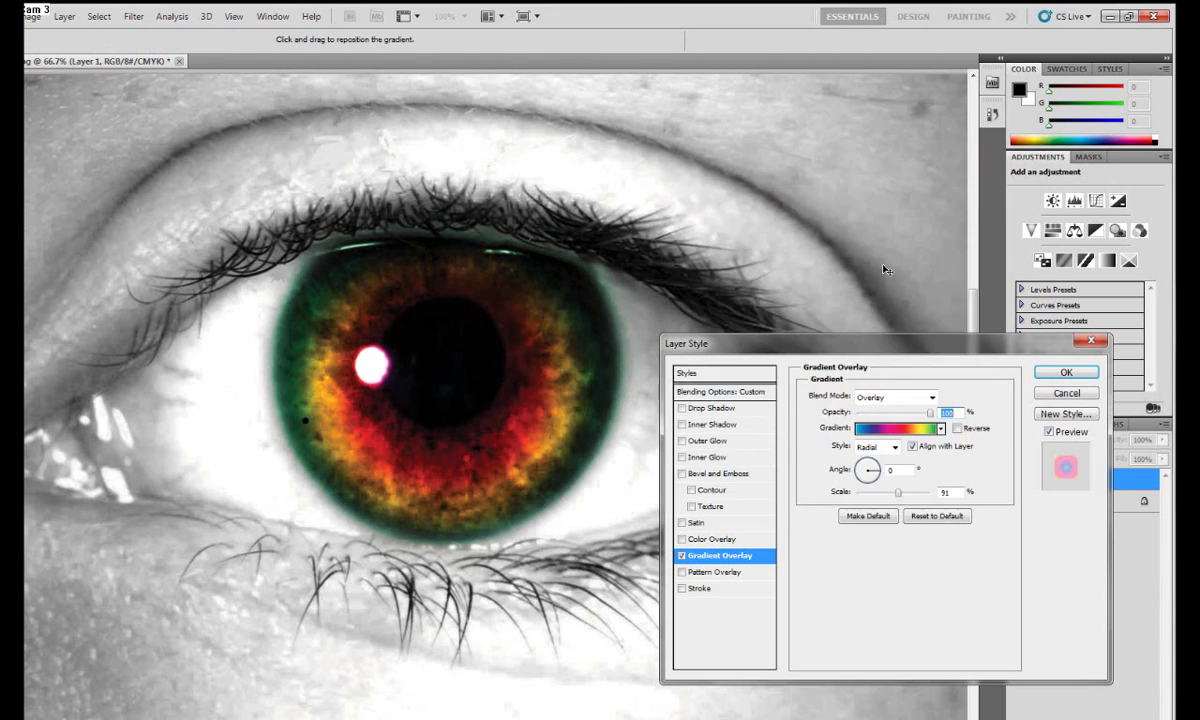
# - Set the gradient overlay style to Linear and apply the layer style
pyautogui.click(872, 447)
pyautogui.click(860, 458)
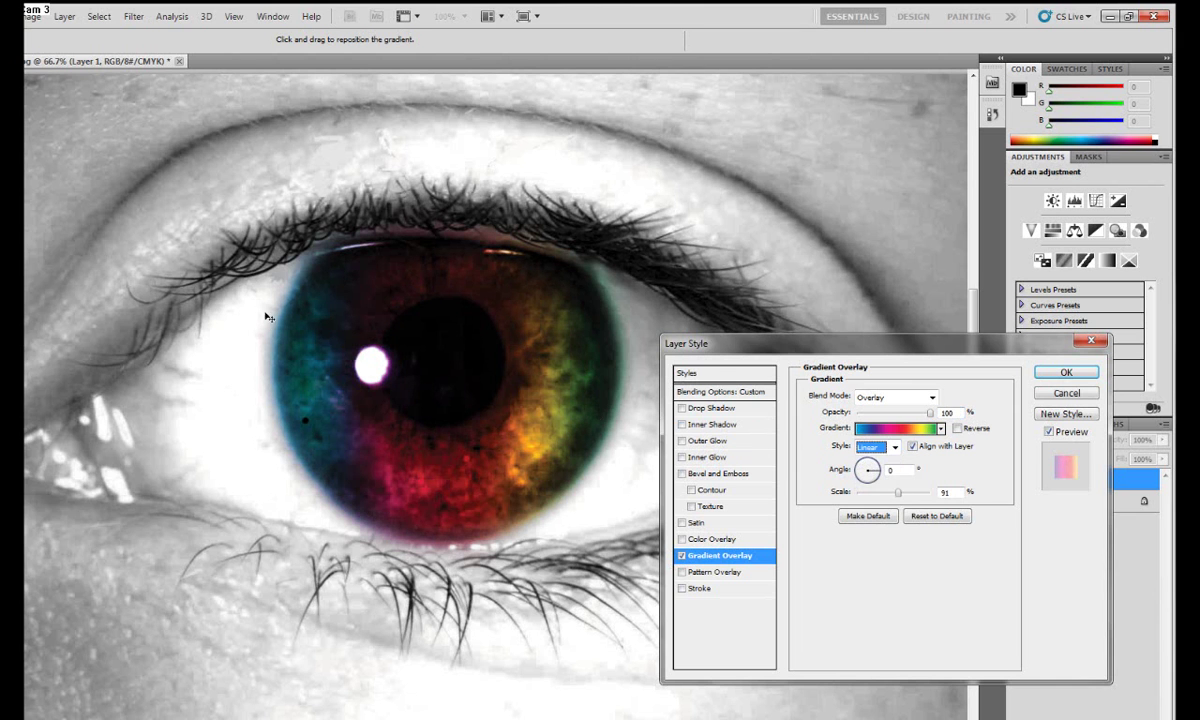
pyautogui.click(1062, 373)
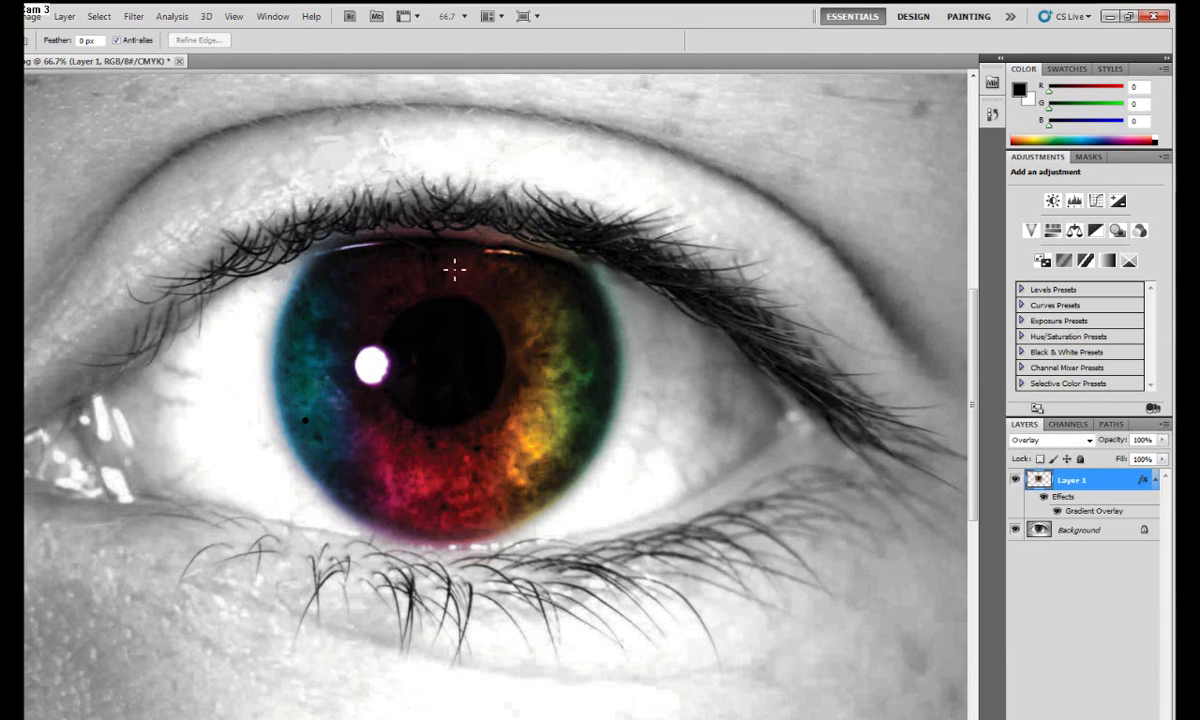